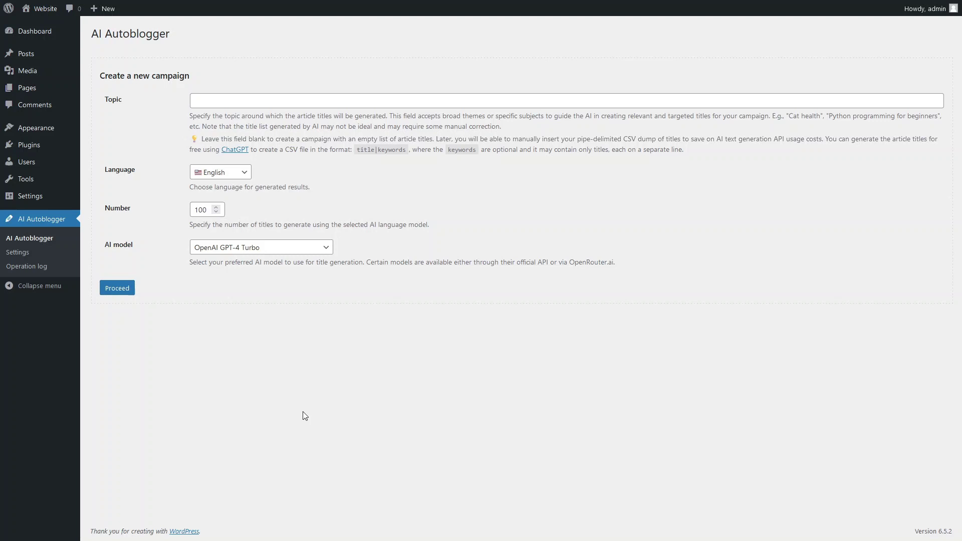
Step: Enter the topic 'Mysteries of quantum physics', keeping English titles from OpenAI GPT-4 Turbo
{"action": "left_click", "coordinate": [203, 99]}
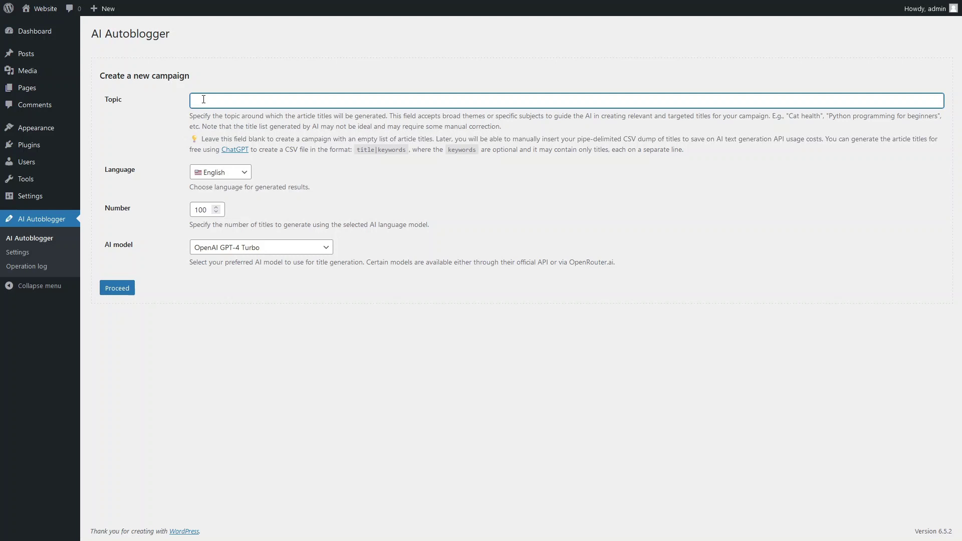
{"action": "type", "text": "Mysteries of quantum physics"}
{"action": "left_click", "coordinate": [247, 173]}
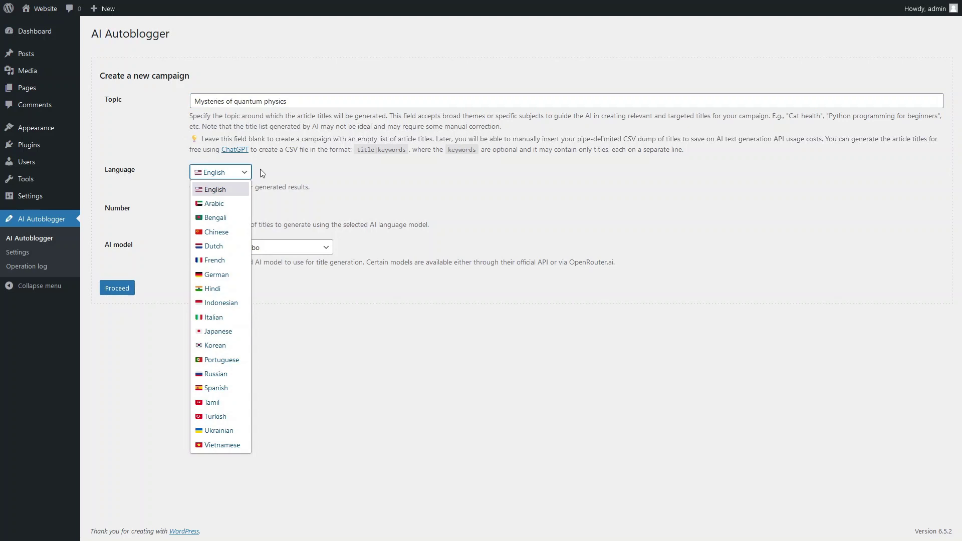
{"action": "left_click", "coordinate": [260, 170]}
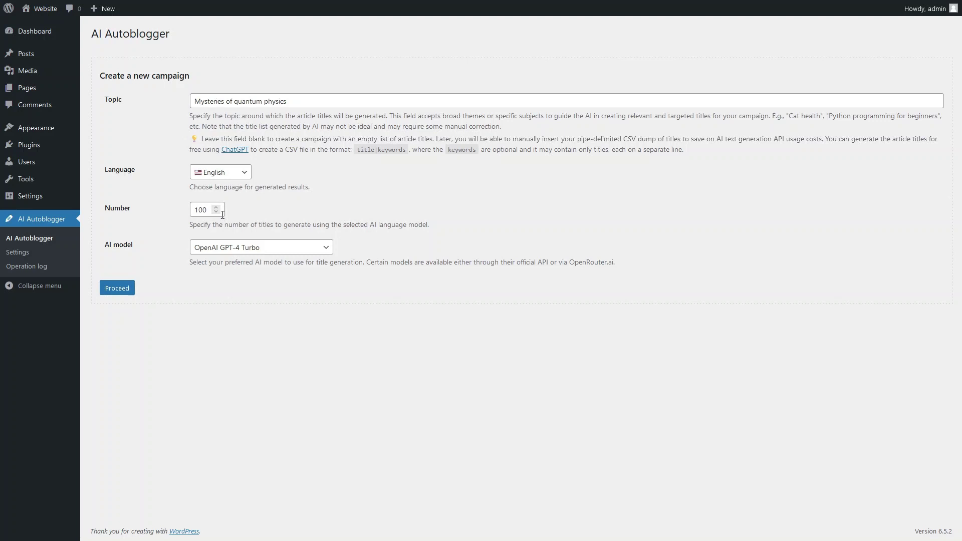
{"action": "left_click", "coordinate": [326, 249]}
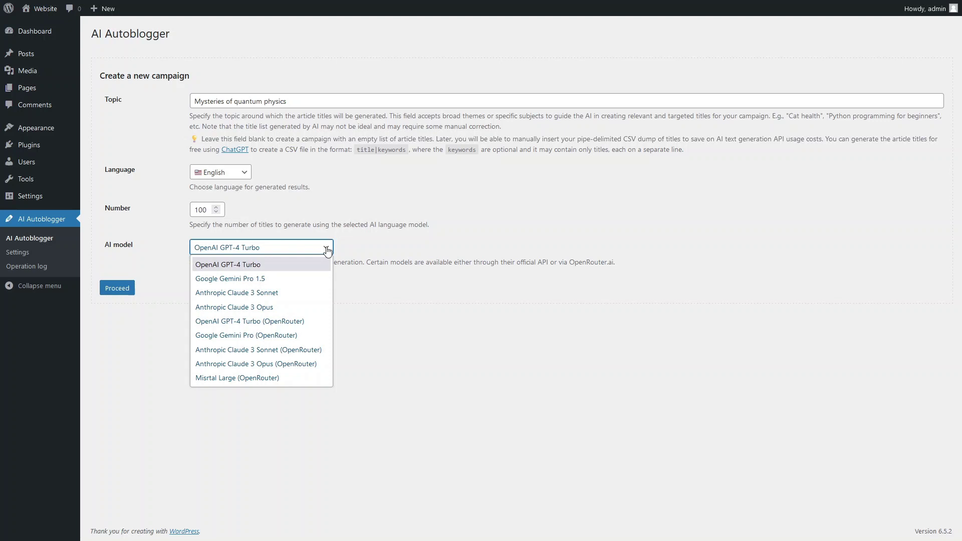
{"action": "left_click", "coordinate": [323, 263]}
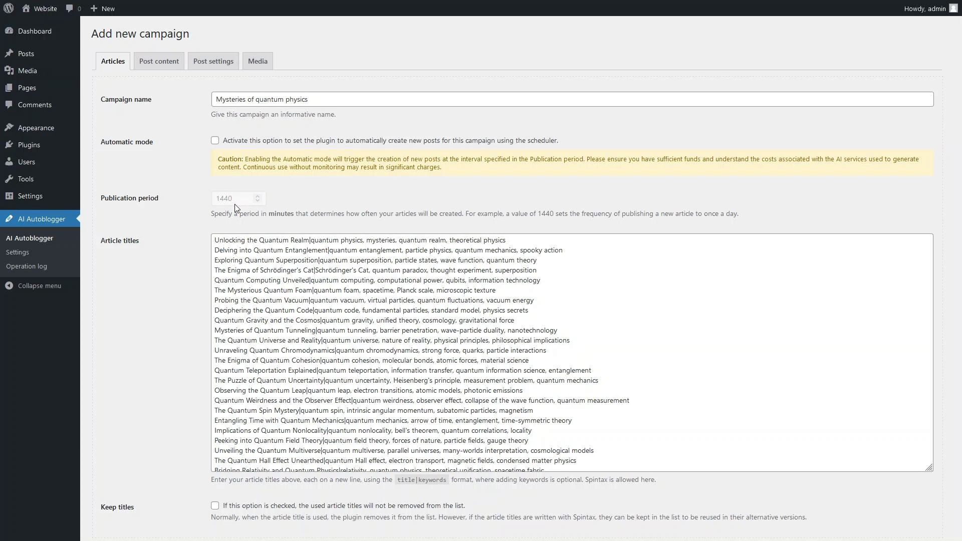
Step: Review the generated quantum title|keyword list in Article titles, down to its end
{"action": "left_click", "coordinate": [512, 242]}
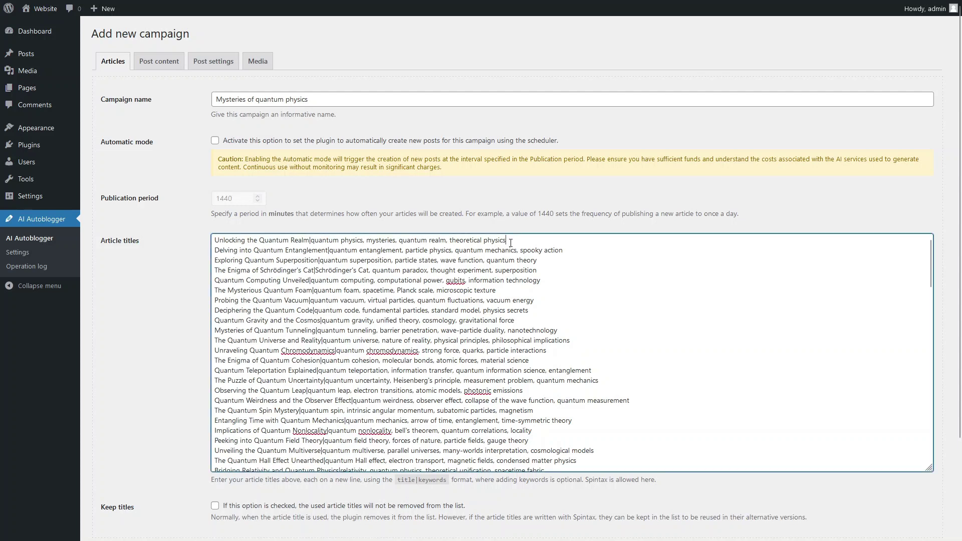
{"action": "key", "text": "ctrl+End"}
{"action": "scroll", "coordinate": [510, 242], "scroll_direction": "up", "scroll_amount": 20}
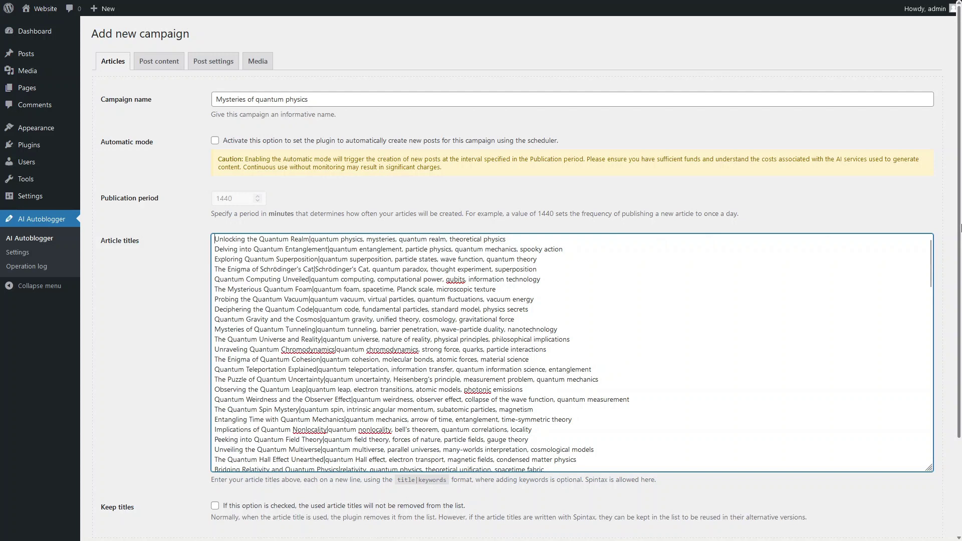
{"action": "scroll", "coordinate": [943, 364], "scroll_direction": "down", "scroll_amount": 3}
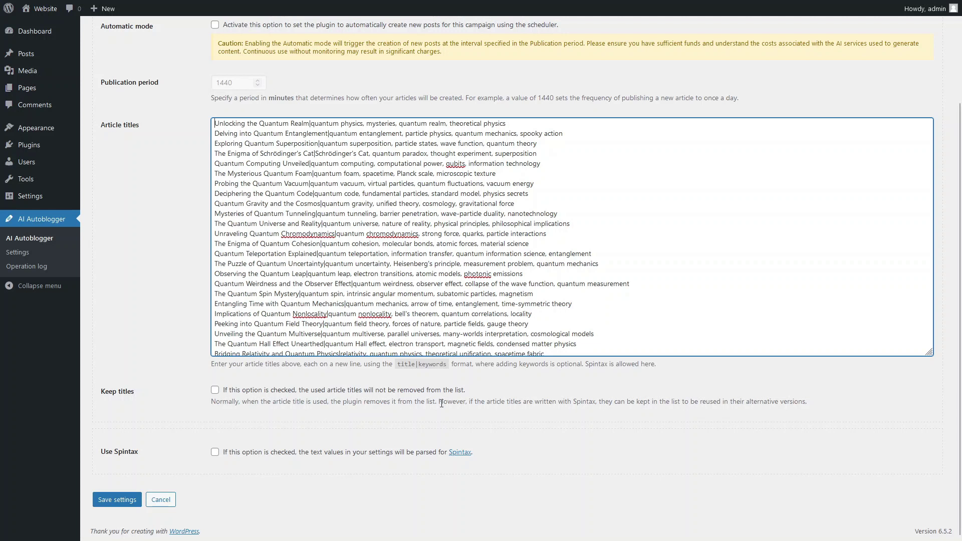
{"action": "scroll", "coordinate": [960, 429], "scroll_direction": "up", "scroll_amount": 3}
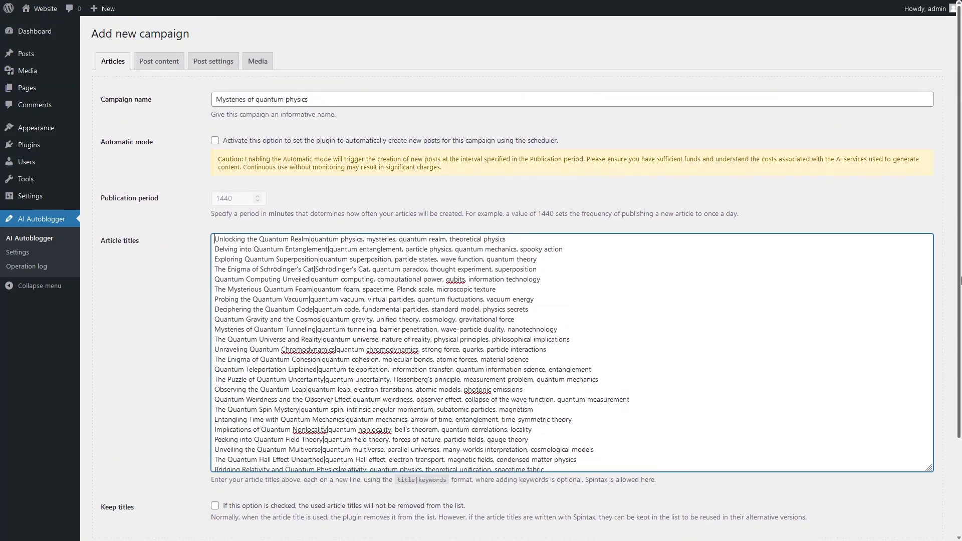
Step: Use Anthropic Claude 3 Sonnet (OpenRouter) for content and paste the multi-section quantum physics prompt
{"action": "left_click", "coordinate": [171, 71]}
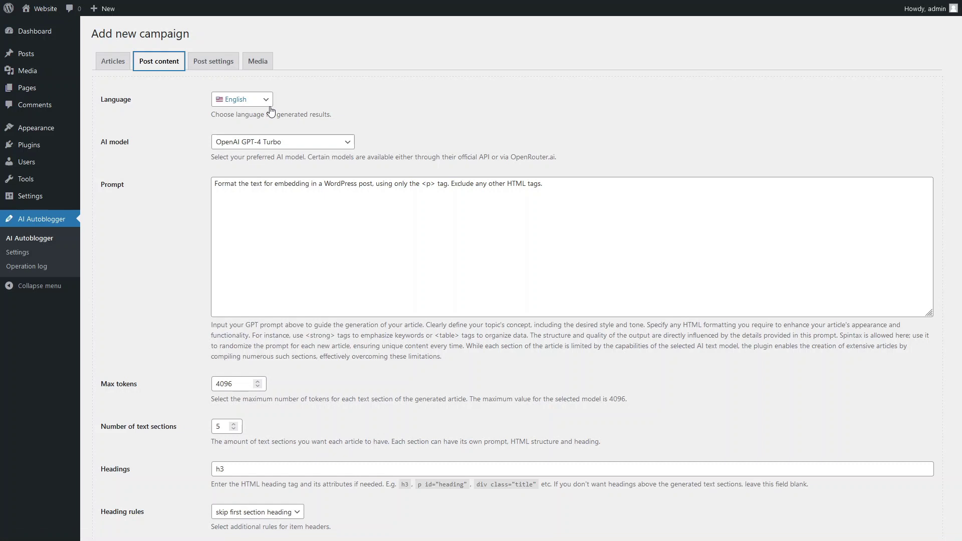
{"action": "left_click", "coordinate": [345, 143]}
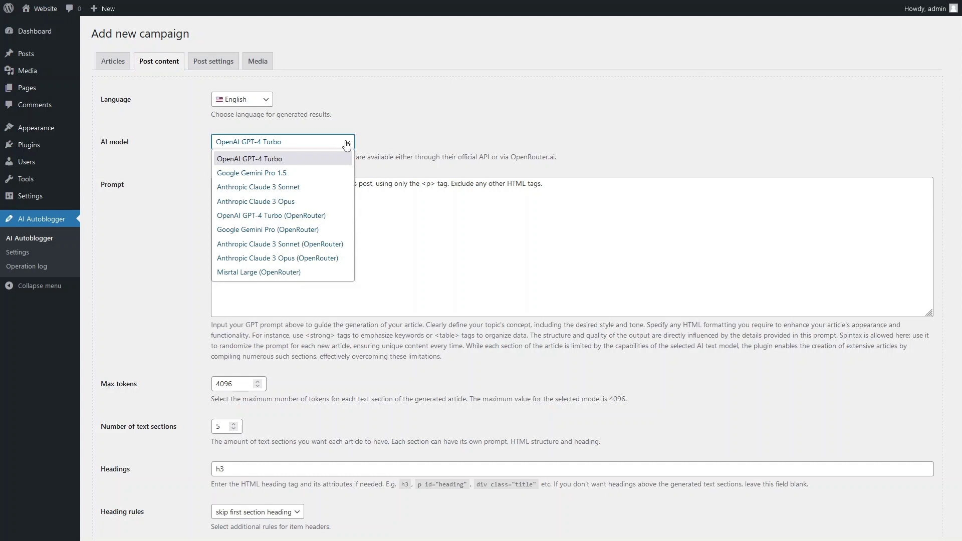
{"action": "left_click", "coordinate": [338, 245]}
{"action": "key", "text": "Tab"}
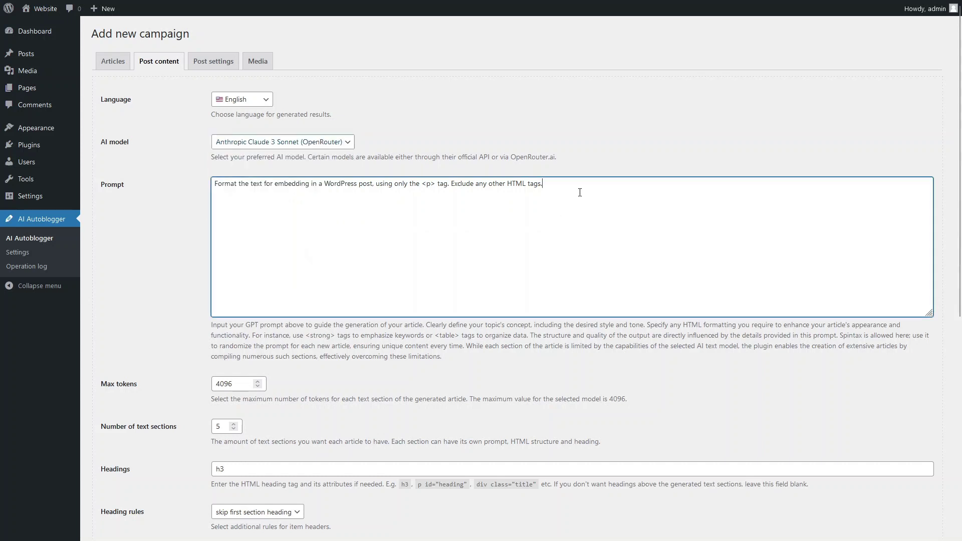
{"action": "key", "text": "ctrl+a"}
{"action": "type", "text": "The text should provide an educational narrative about the scientific facts and mysteries of quantum physics. The tone of the text must be informative and entertaining - keep the reader engaged. Format the text for embedding in a WordPress post, using only the <p> tag. [[SECTION 1]] In addition, use the <strong> HTML tag to highlight one or two relevant keywords. [[SECTION 2]] In addition, use the <blockquote> HTML tag to include a related quote from your knowledge-base. [[SECTION 4]] You can also use the <table>, <th>, <tr>, <td> and <strong> HTML tags to add relevant data to the text. [[SECTION 5]] Encourage the reader to think about the issues raised in this article. Provoke a thirst for knowledge."}
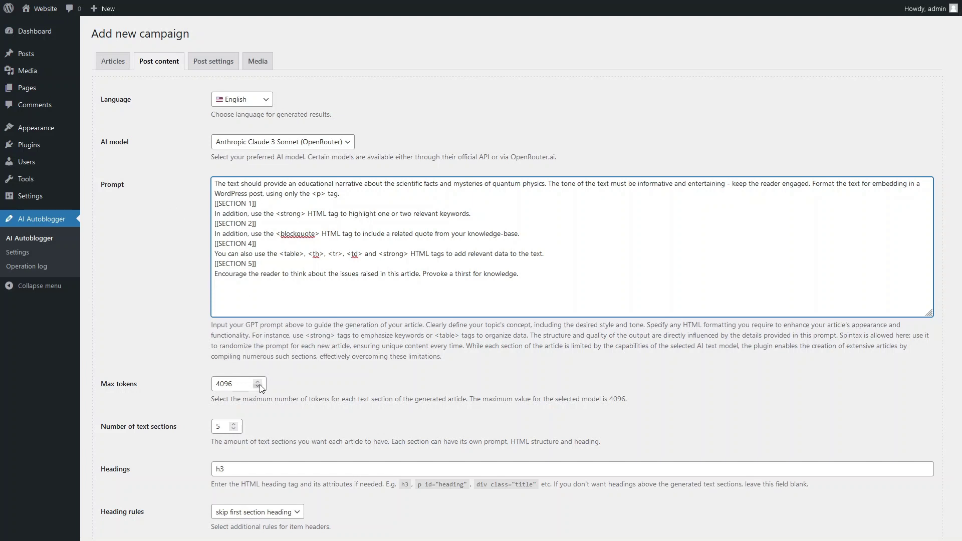
Step: Set 6 text sections with 4096 max tokens and keep skipping the first section heading
{"action": "left_click", "coordinate": [613, 401]}
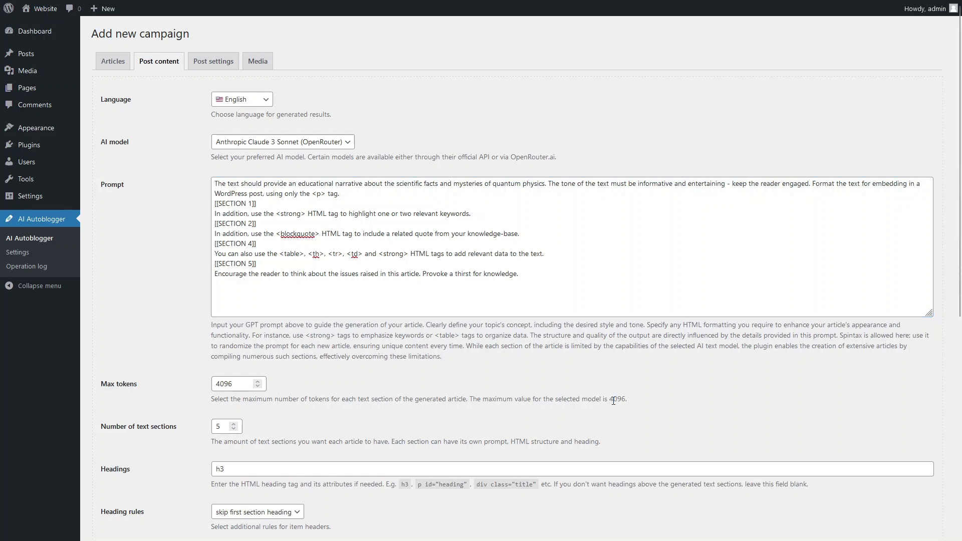
{"action": "left_click_drag", "start_coordinate": [609, 401], "coordinate": [627, 400]}
{"action": "scroll", "coordinate": [457, 293], "scroll_direction": "down", "scroll_amount": 7}
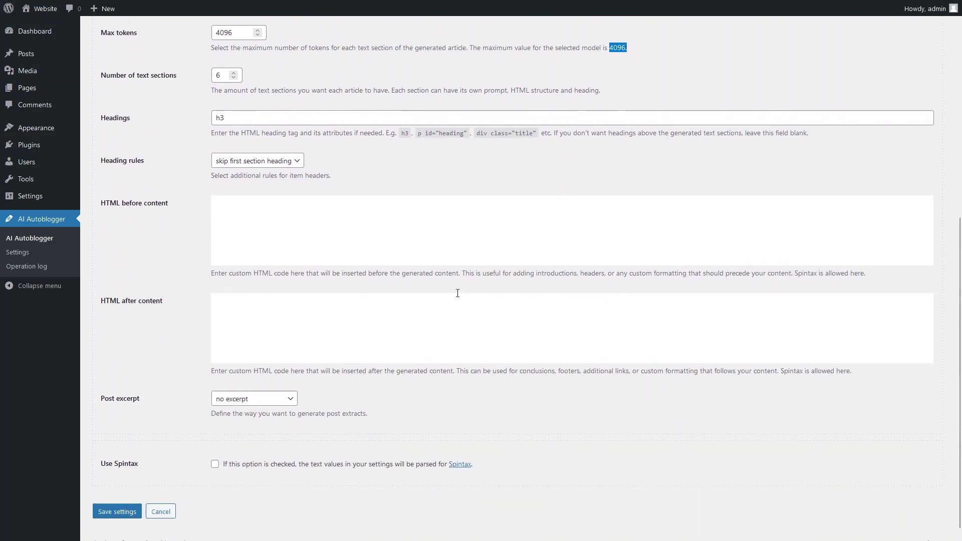
{"action": "left_click", "coordinate": [301, 161]}
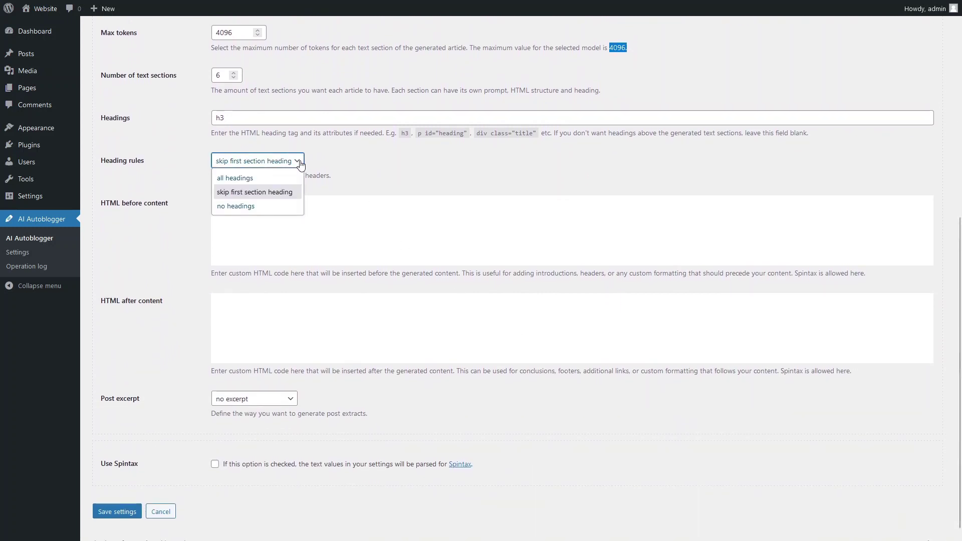
{"action": "left_click", "coordinate": [280, 192]}
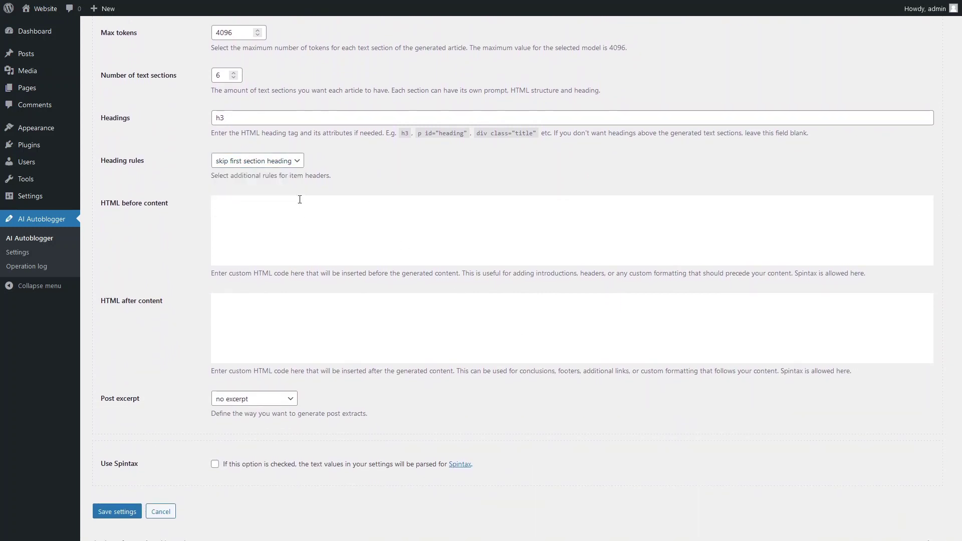
Step: Leave the HTML before/after content fields empty and keep no post excerpt
{"action": "left_click", "coordinate": [299, 200]}
{"action": "left_click", "coordinate": [291, 306]}
{"action": "left_click", "coordinate": [292, 399]}
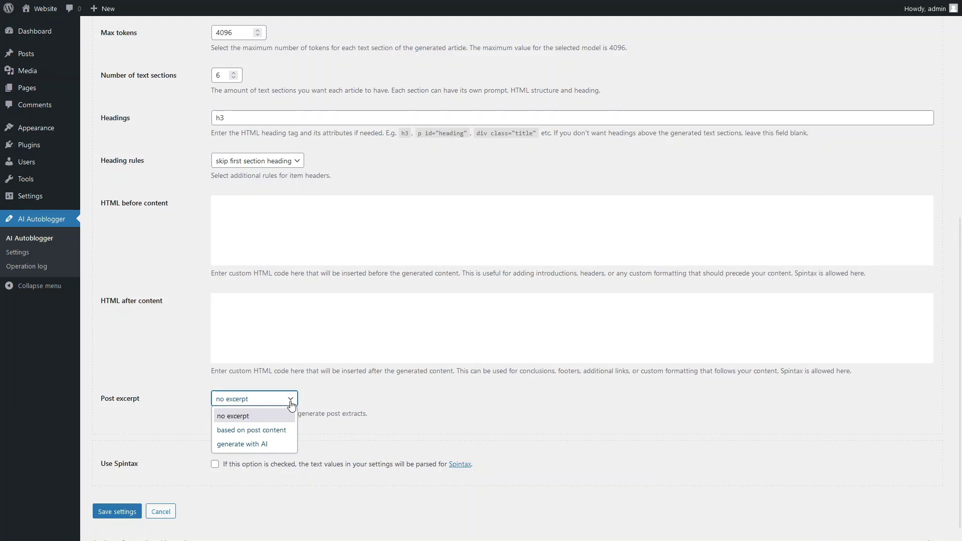
{"action": "left_click", "coordinate": [291, 415]}
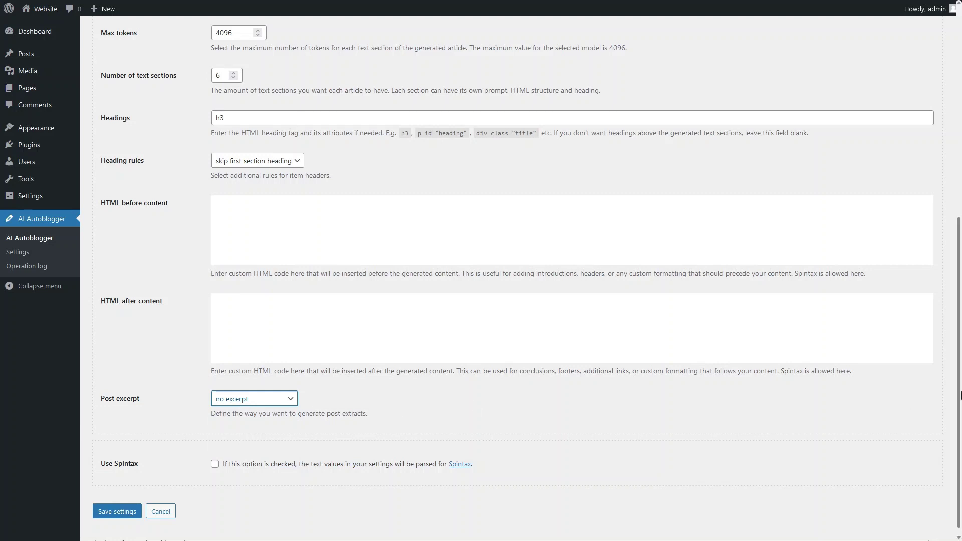
{"action": "scroll", "coordinate": [710, 157], "scroll_direction": "up", "scroll_amount": 7}
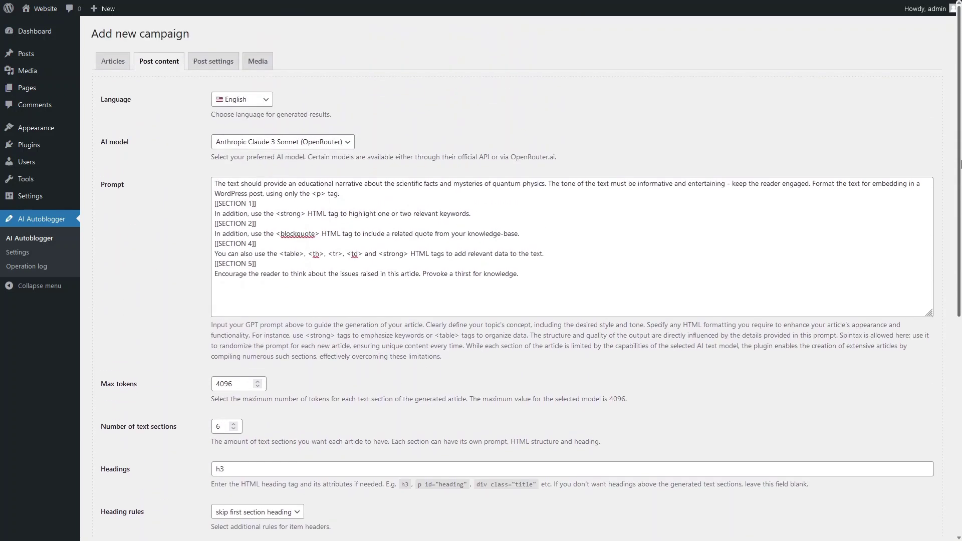
{"action": "left_click", "coordinate": [224, 63]}
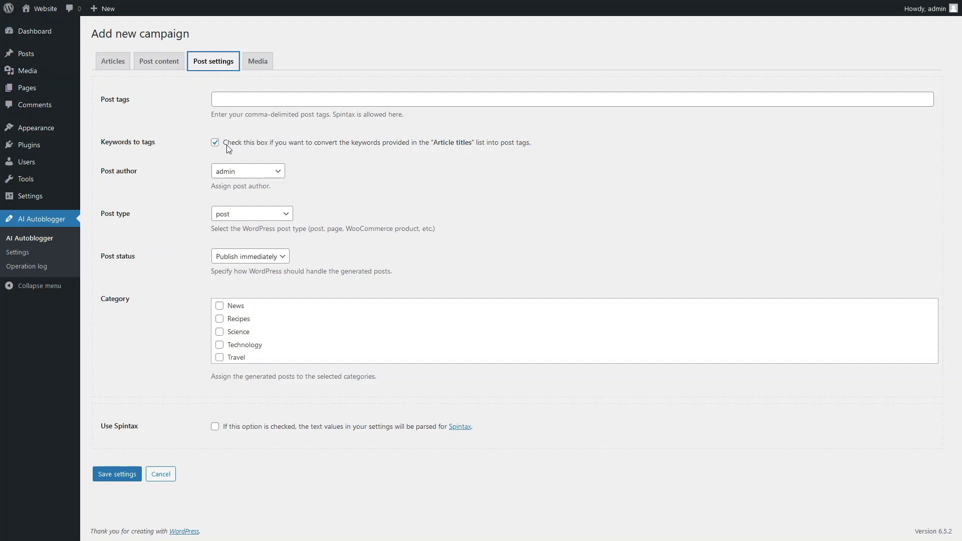
Step: Keep admin author, post type and Publish immediately, and file posts under Science
{"action": "left_click", "coordinate": [278, 172]}
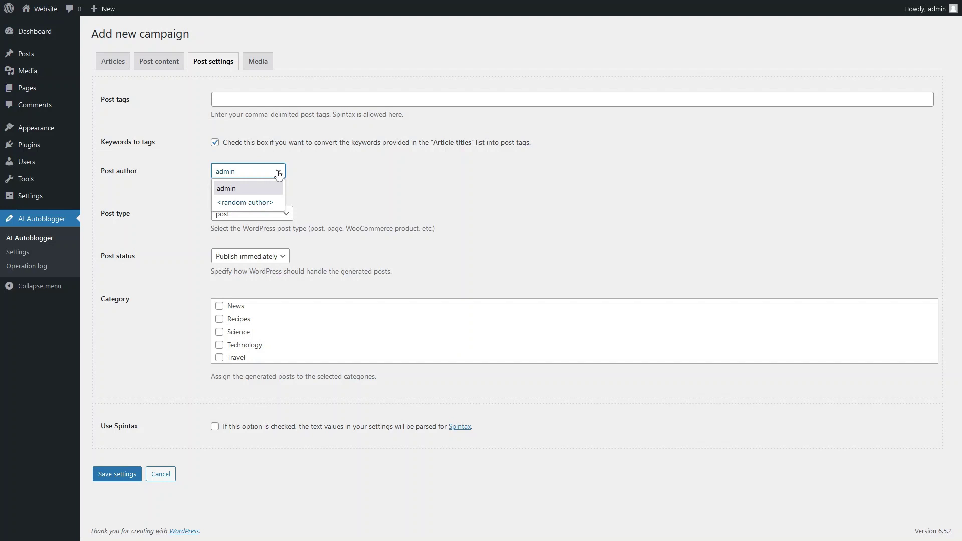
{"action": "left_click", "coordinate": [285, 195]}
{"action": "left_click", "coordinate": [290, 214]}
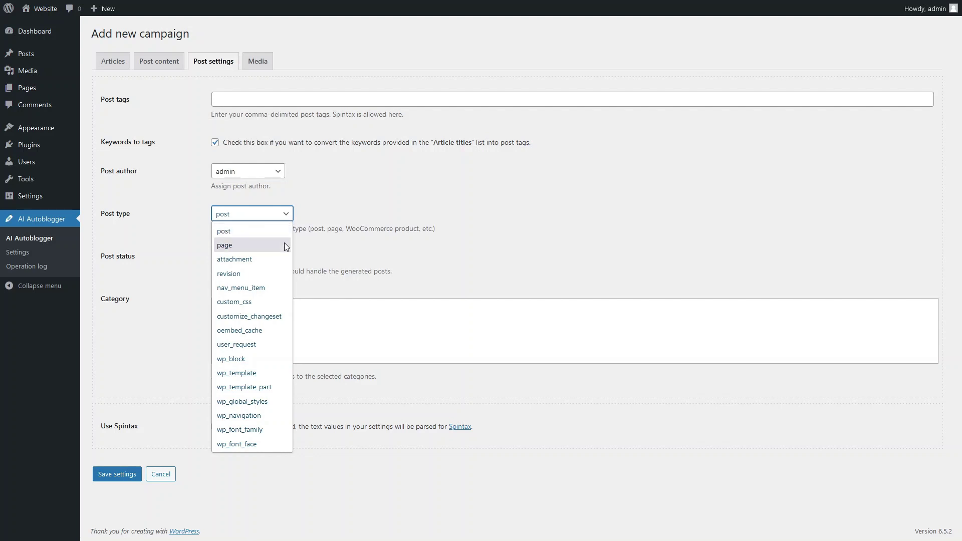
{"action": "left_click", "coordinate": [281, 231]}
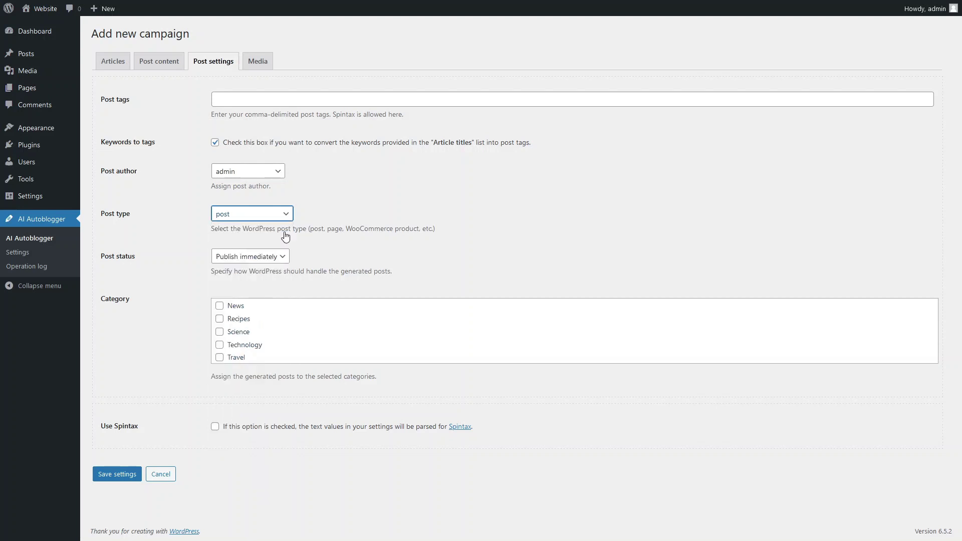
{"action": "left_click", "coordinate": [287, 257]}
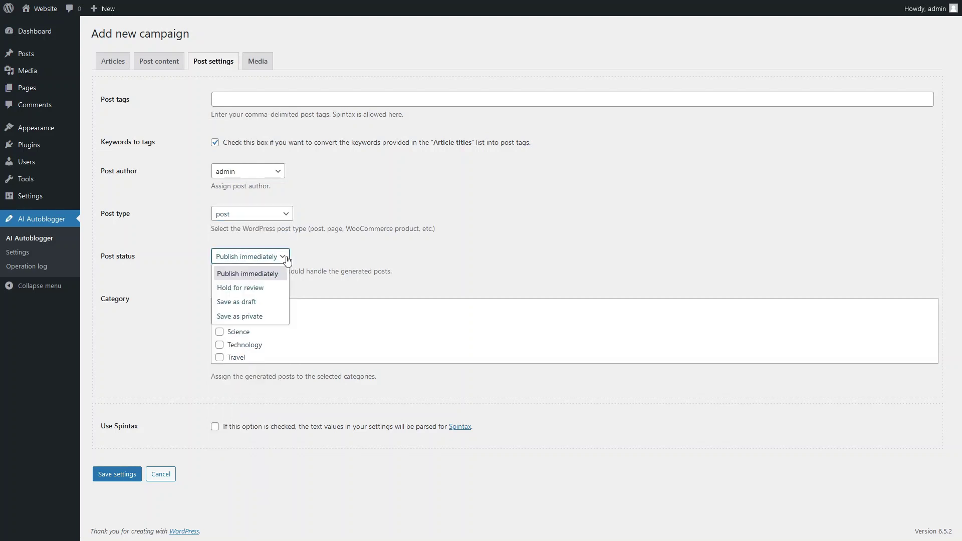
{"action": "left_click", "coordinate": [283, 270]}
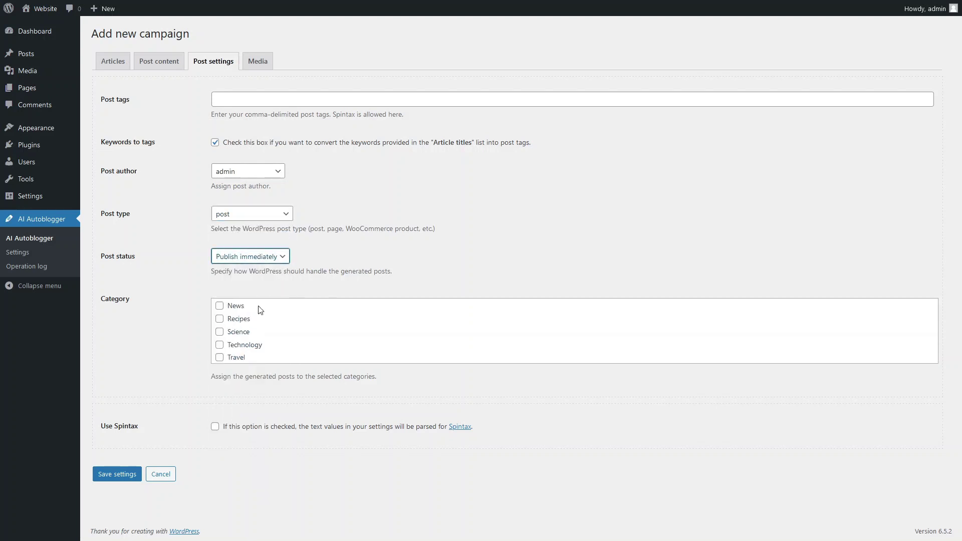
{"action": "left_click", "coordinate": [221, 332]}
Step: Generate images with Midjourney (GoAPI), 3 per article, using automatic image prompts
{"action": "left_click", "coordinate": [267, 64]}
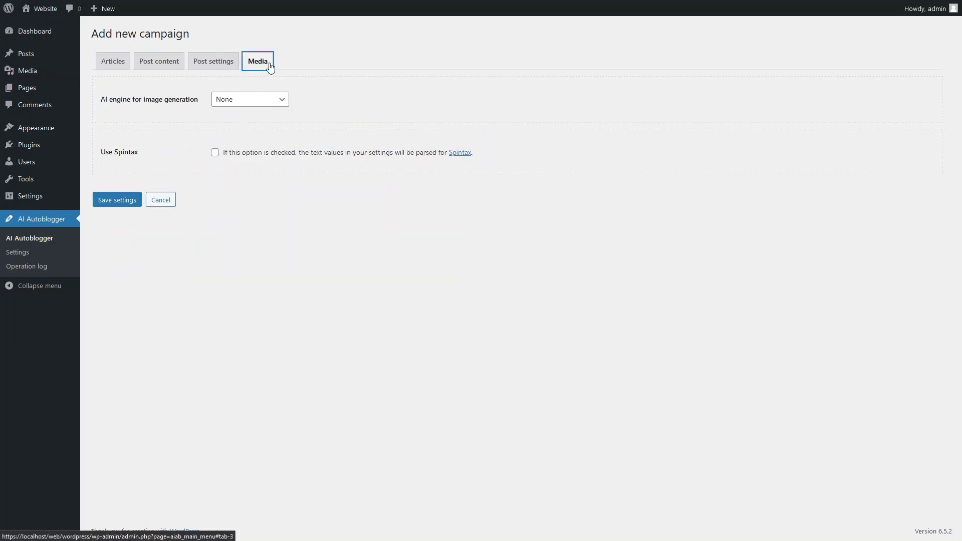
{"action": "left_click", "coordinate": [282, 100]}
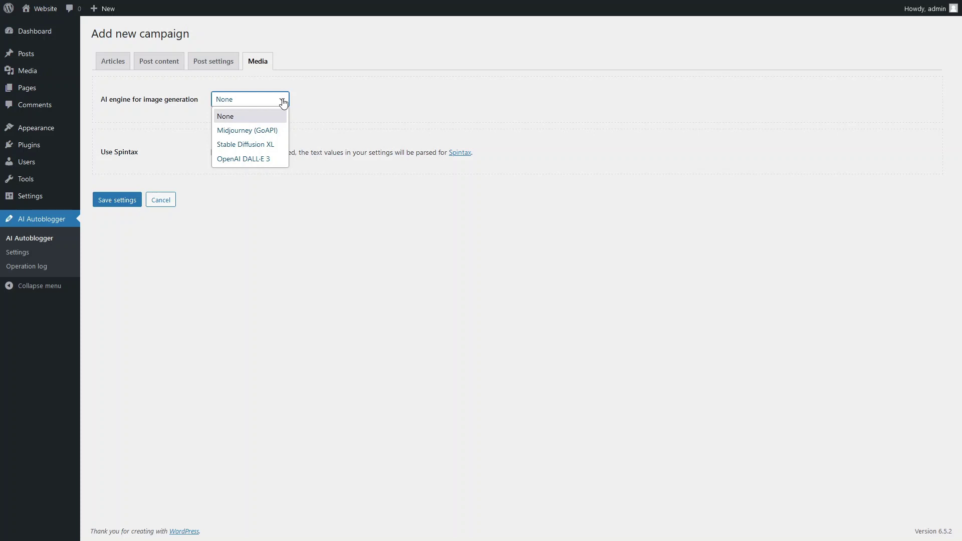
{"action": "left_click", "coordinate": [275, 132]}
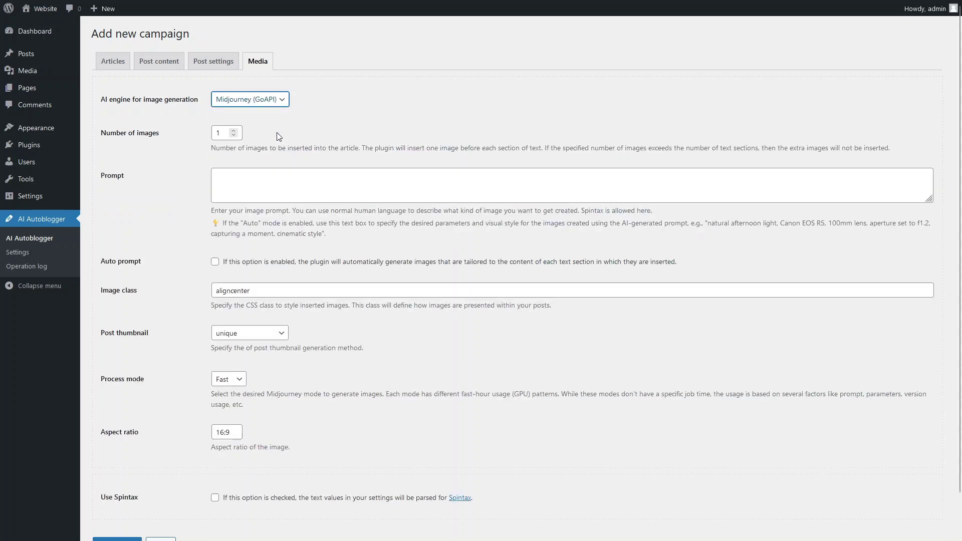
{"action": "left_click", "coordinate": [234, 131]}
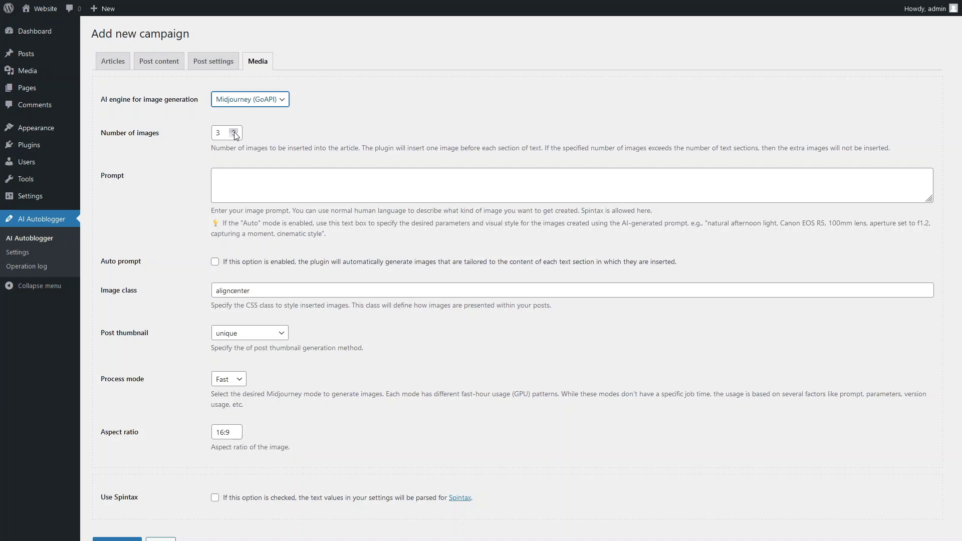
{"action": "left_click", "coordinate": [235, 169]}
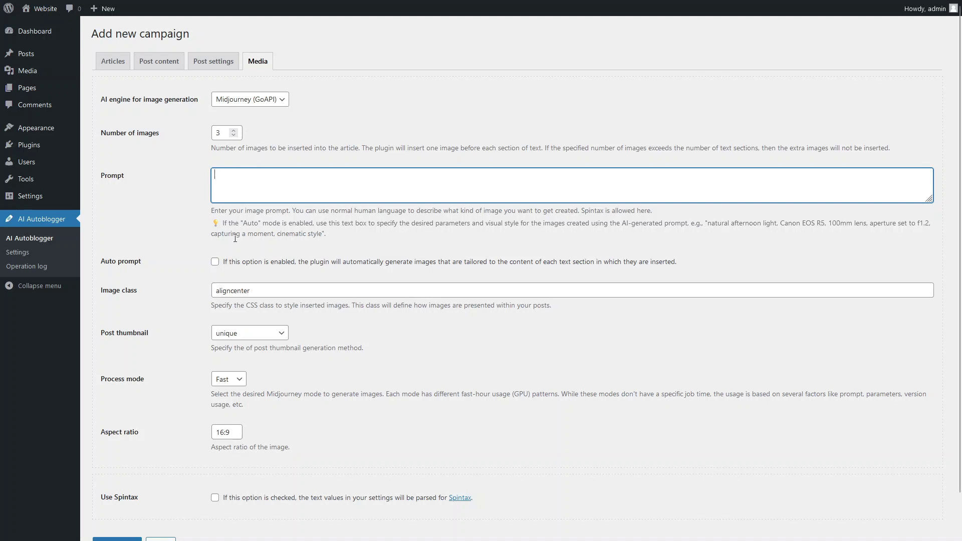
{"action": "left_click", "coordinate": [214, 262]}
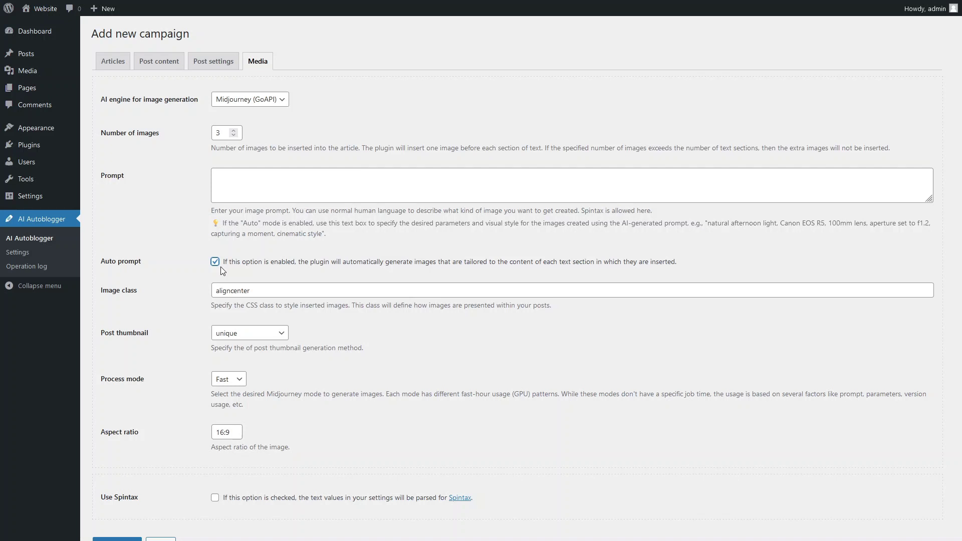
Step: Keep the aligncenter class, unique thumbnails, Fast mode and 16:9 aspect ratio
{"action": "left_click_drag", "start_coordinate": [250, 291], "coordinate": [194, 292]}
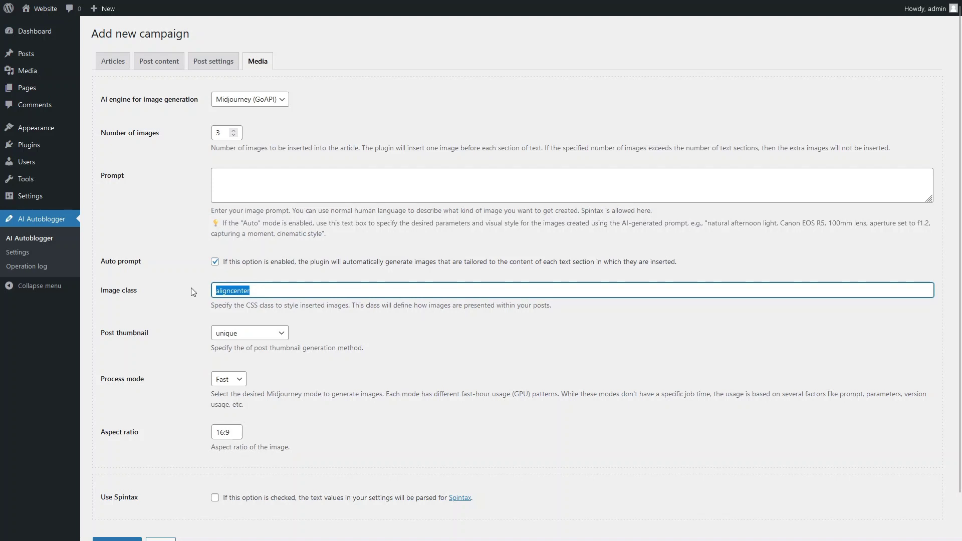
{"action": "left_click", "coordinate": [193, 292]}
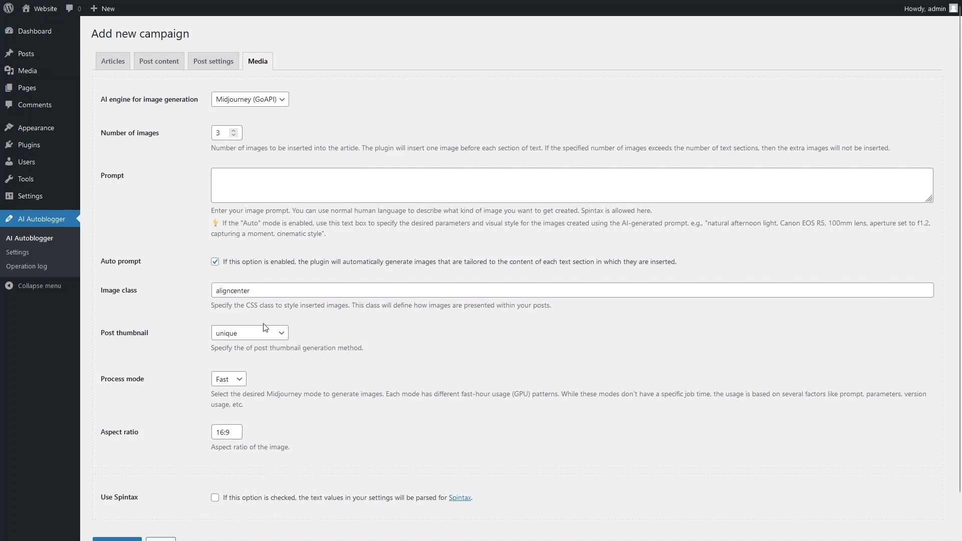
{"action": "left_click", "coordinate": [283, 333]}
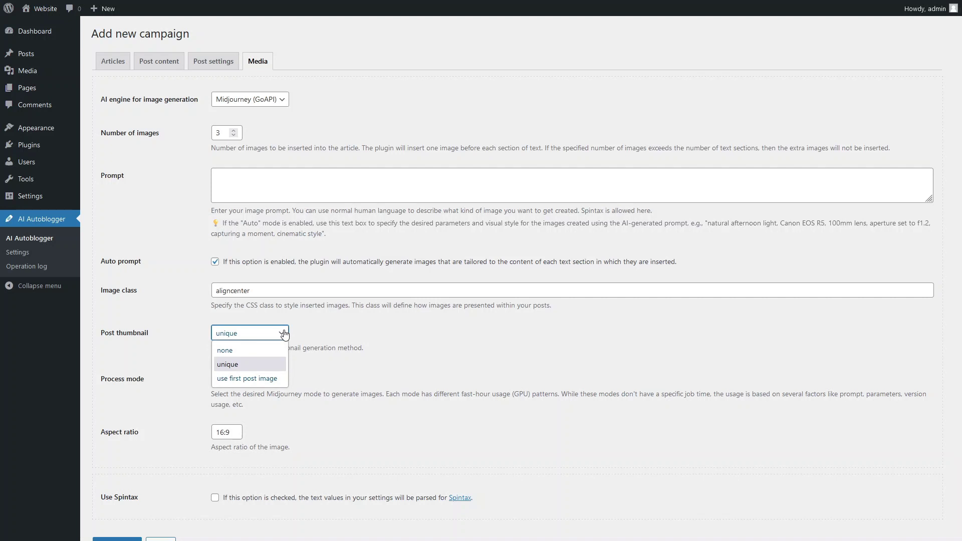
{"action": "left_click", "coordinate": [281, 363]}
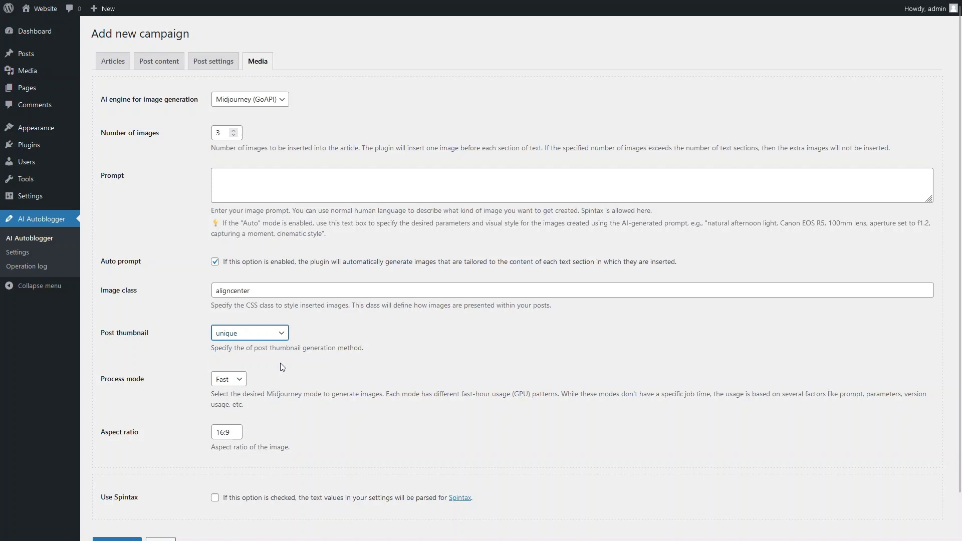
{"action": "left_click", "coordinate": [242, 382]}
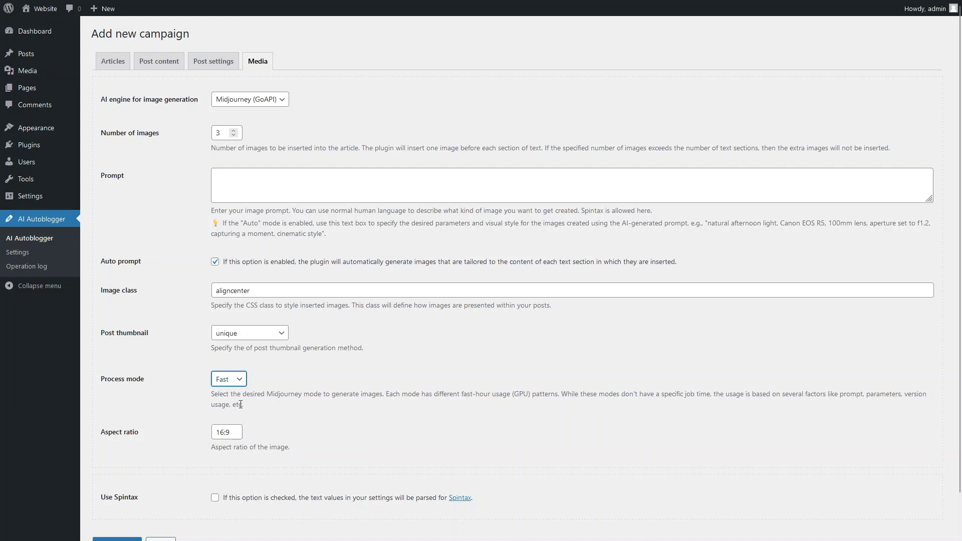
{"action": "key", "text": "Tab"}
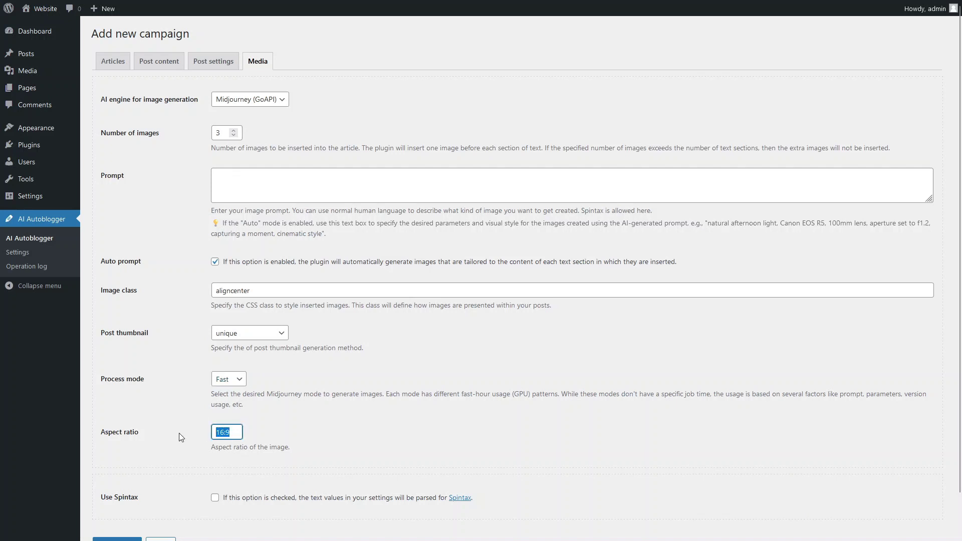
{"action": "left_click", "coordinate": [179, 434]}
{"action": "scroll", "coordinate": [179, 434], "scroll_direction": "down", "scroll_amount": 1}
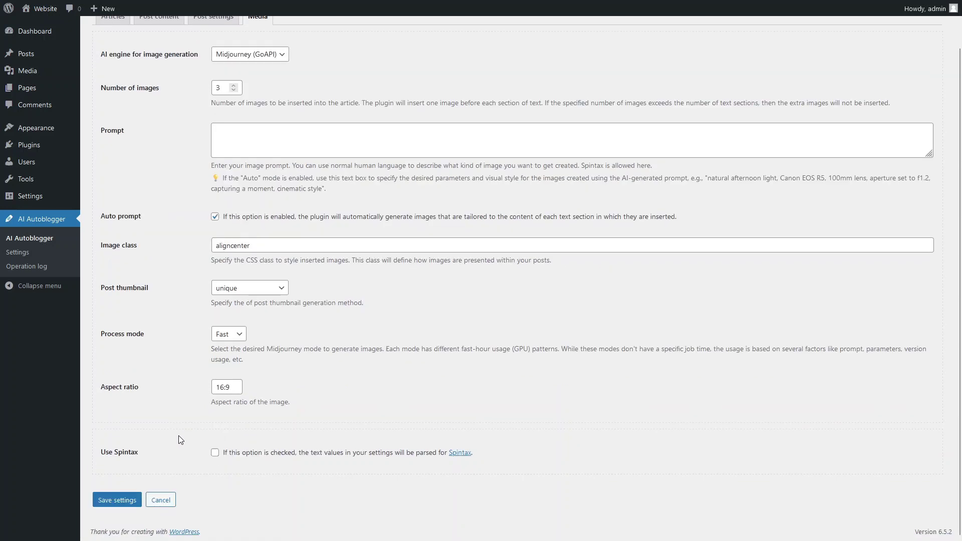
Step: Save the quantum physics campaign and run it to publish its first post
{"action": "left_click", "coordinate": [129, 501]}
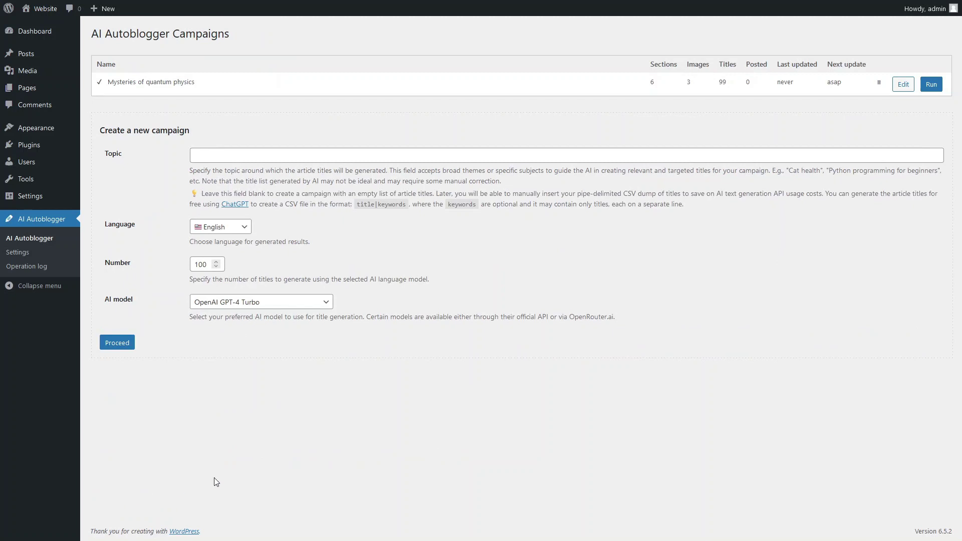
{"action": "left_click", "coordinate": [939, 90]}
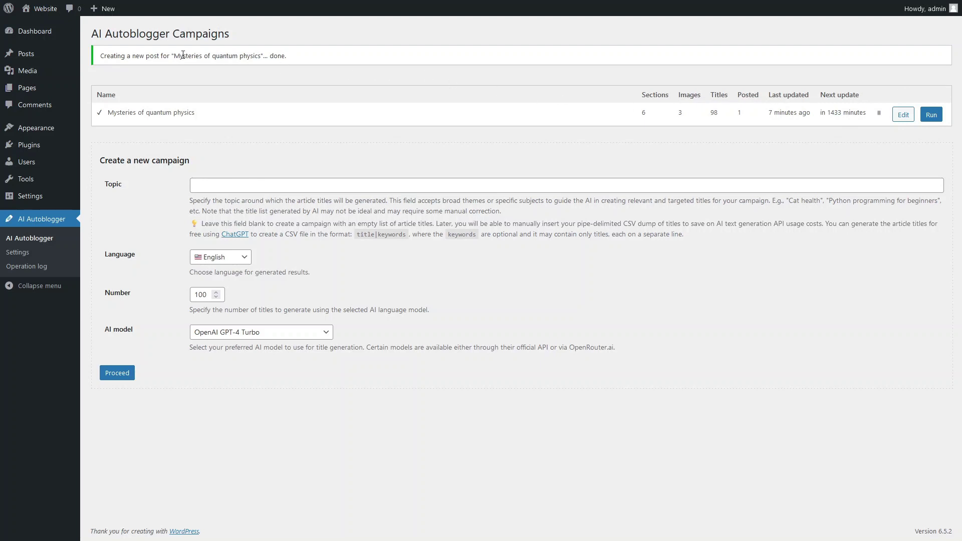
Step: Open 'Unlocking the Quantum Realm' on the site and scroll through the illustrated article
{"action": "left_click", "coordinate": [51, 14]}
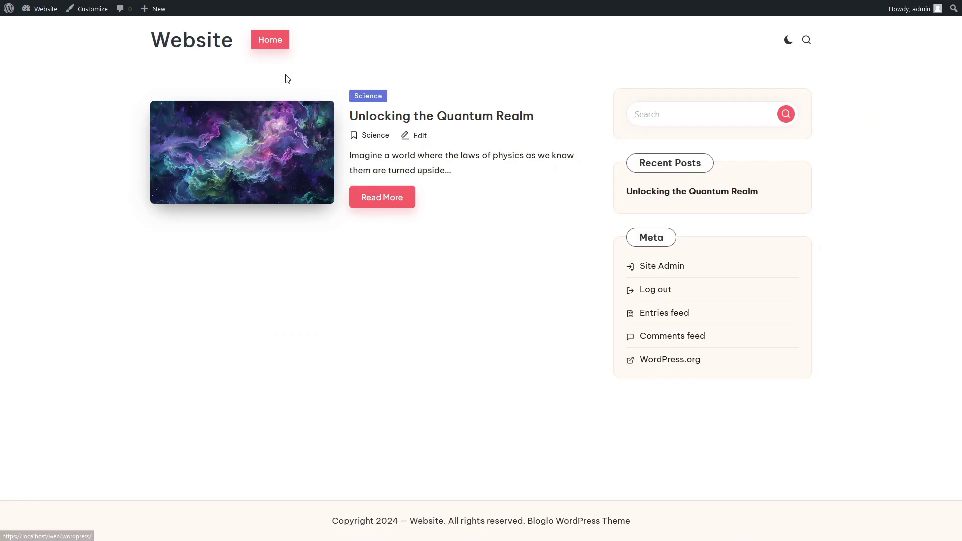
{"action": "left_click", "coordinate": [440, 118]}
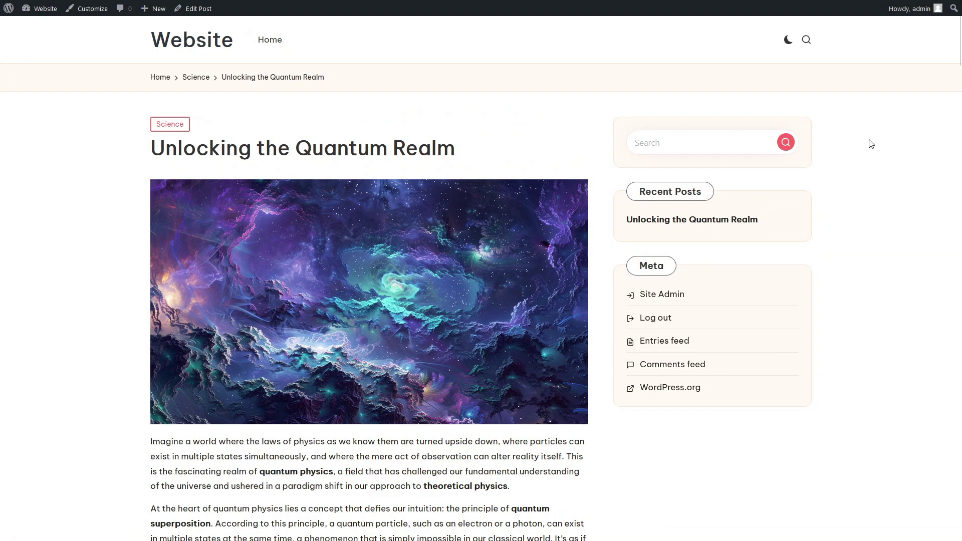
{"action": "left_click_drag", "start_coordinate": [959, 51], "coordinate": [960, 92]}
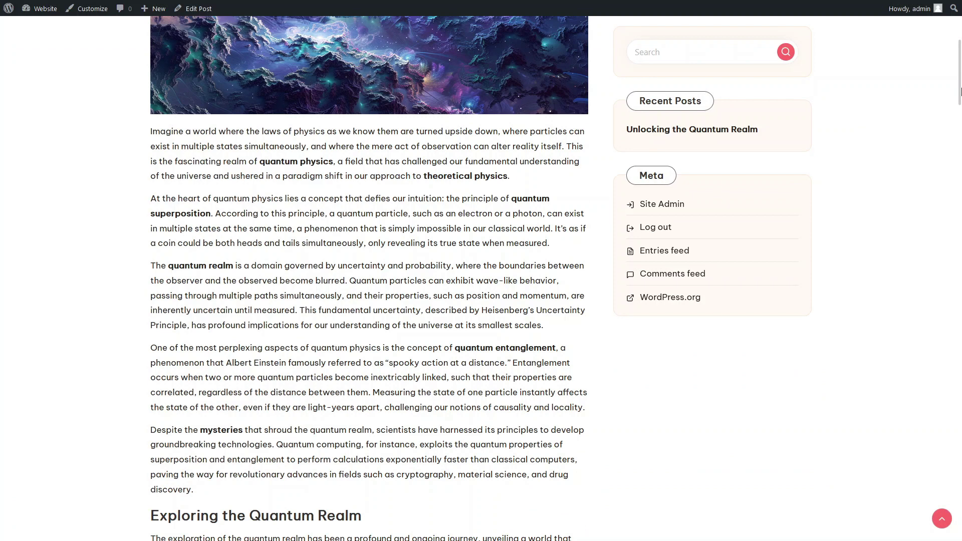
{"action": "left_click_drag", "start_coordinate": [959, 91], "coordinate": [960, 151]}
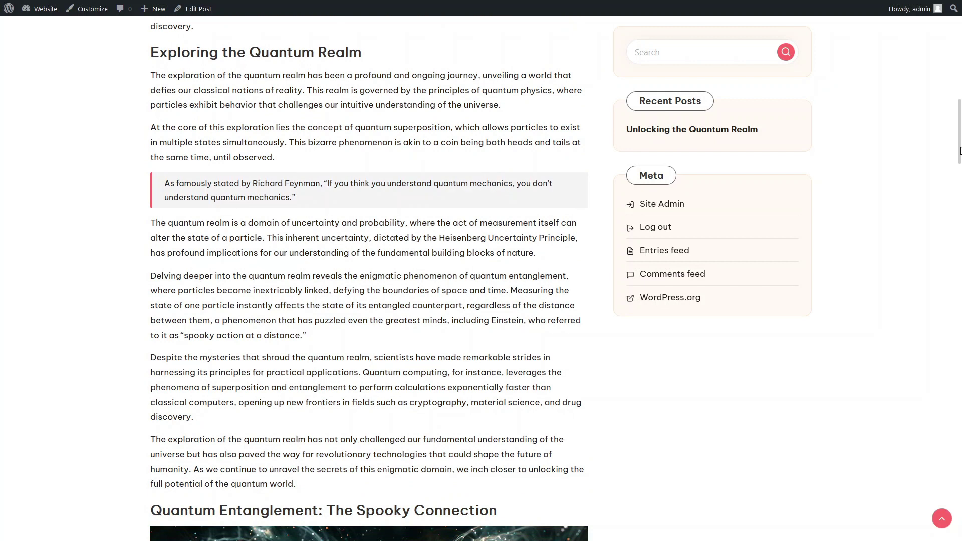
{"action": "left_click_drag", "start_coordinate": [960, 151], "coordinate": [960, 238]}
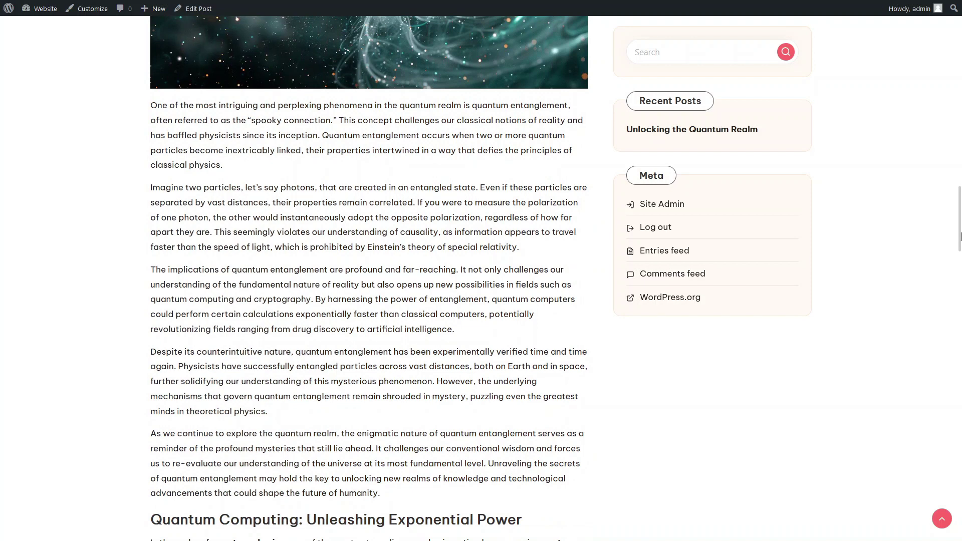
{"action": "left_click_drag", "start_coordinate": [959, 235], "coordinate": [959, 297]}
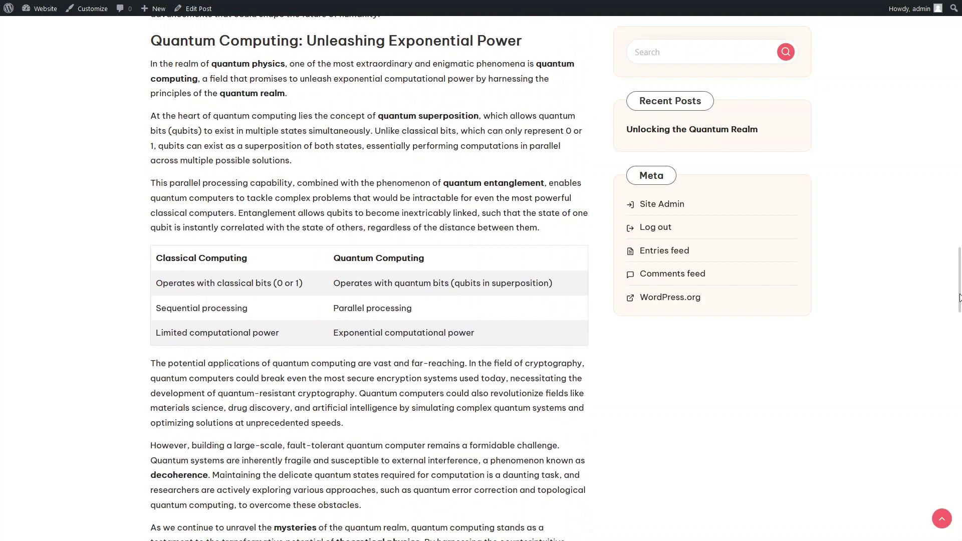
{"action": "left_click_drag", "start_coordinate": [959, 297], "coordinate": [959, 302]}
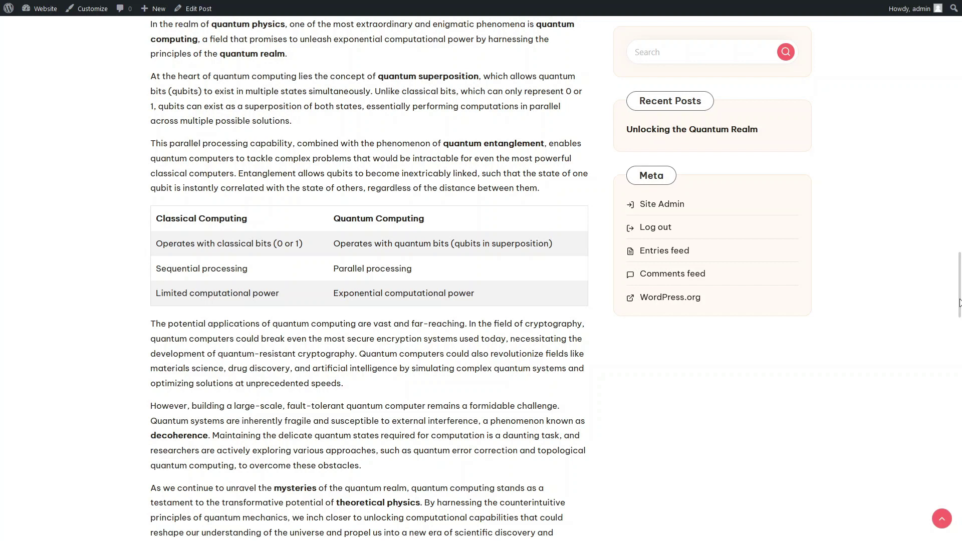
{"action": "left_click_drag", "start_coordinate": [958, 302], "coordinate": [959, 401]}
{"action": "left_click_drag", "start_coordinate": [960, 398], "coordinate": [960, 414]}
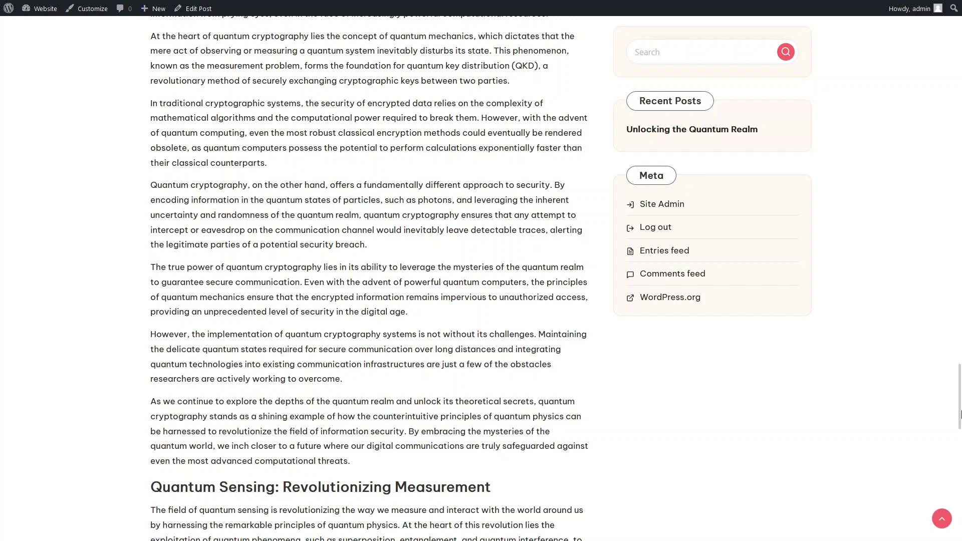
{"action": "left_click_drag", "start_coordinate": [960, 414], "coordinate": [959, 478]}
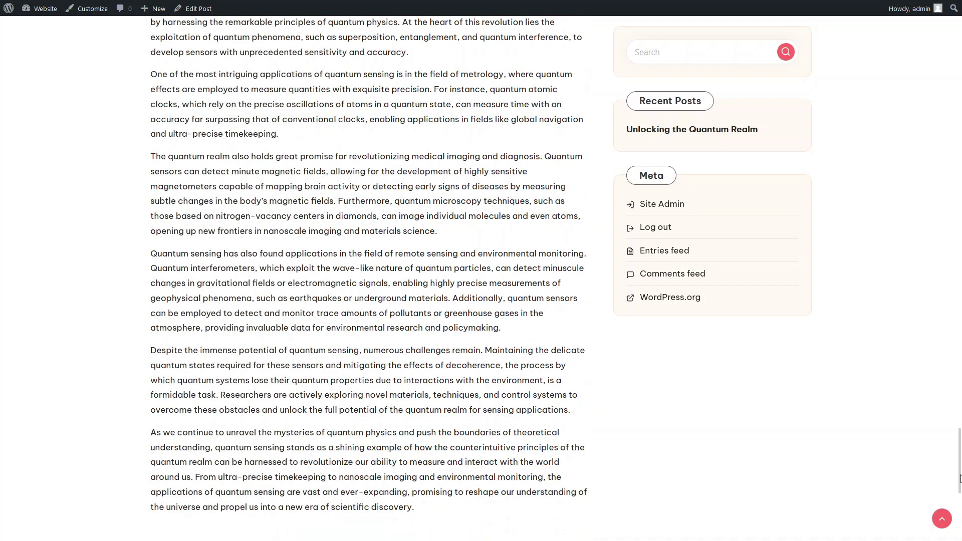
{"action": "left_click_drag", "start_coordinate": [960, 479], "coordinate": [960, 37]}
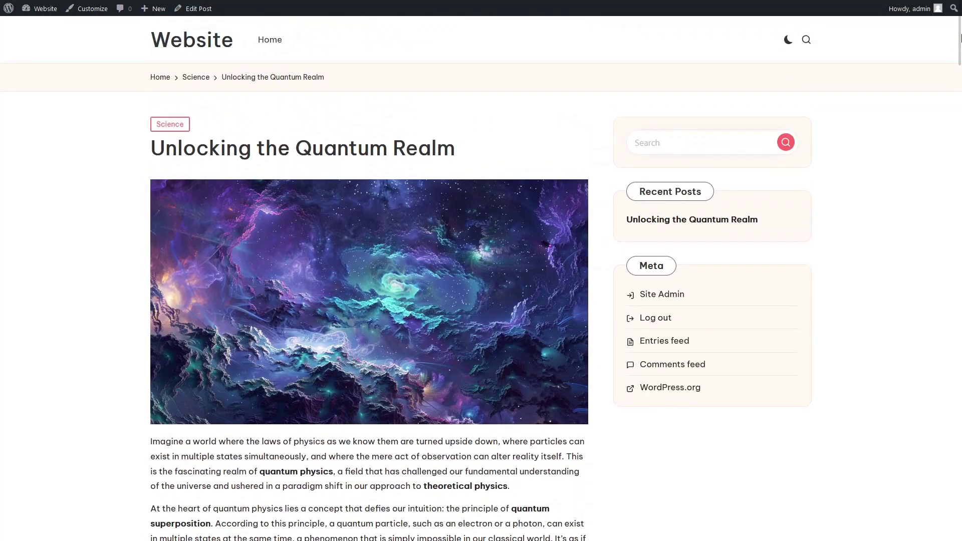
Step: Start a new AI Autoblogger campaign without a topic, named 'Traveling tips'
{"action": "left_click", "coordinate": [44, 8]}
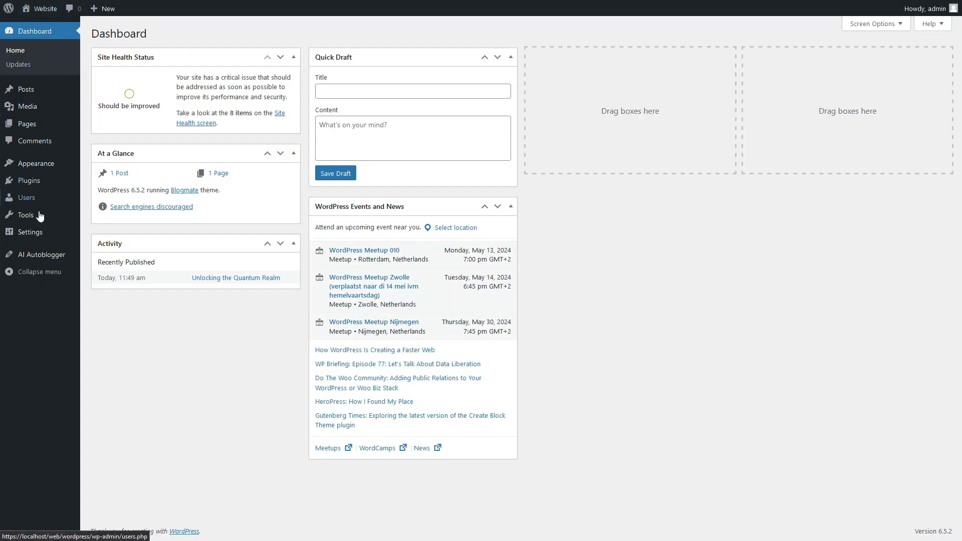
{"action": "left_click", "coordinate": [46, 255]}
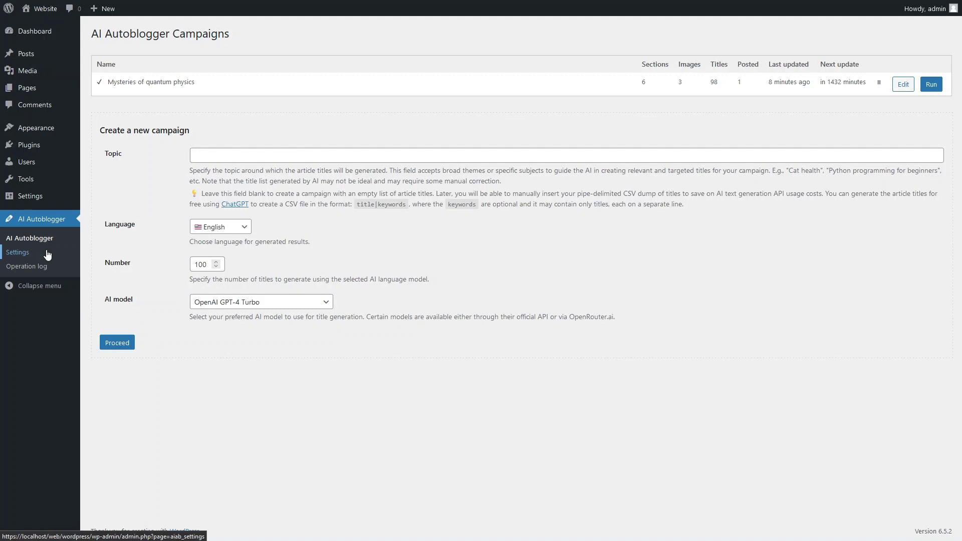
{"action": "left_click", "coordinate": [121, 342]}
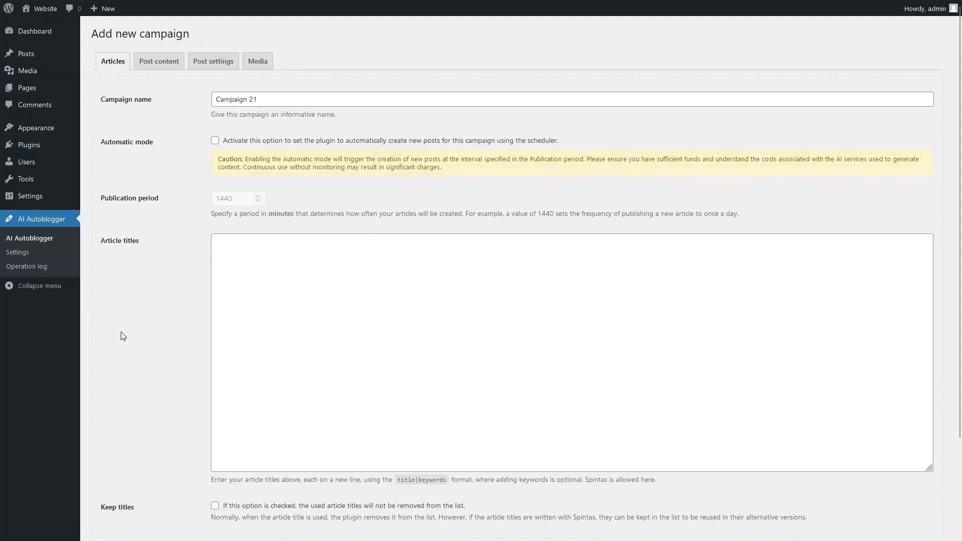
{"action": "triple_click", "coordinate": [258, 99]}
{"action": "type", "text": "Traveling tips"}
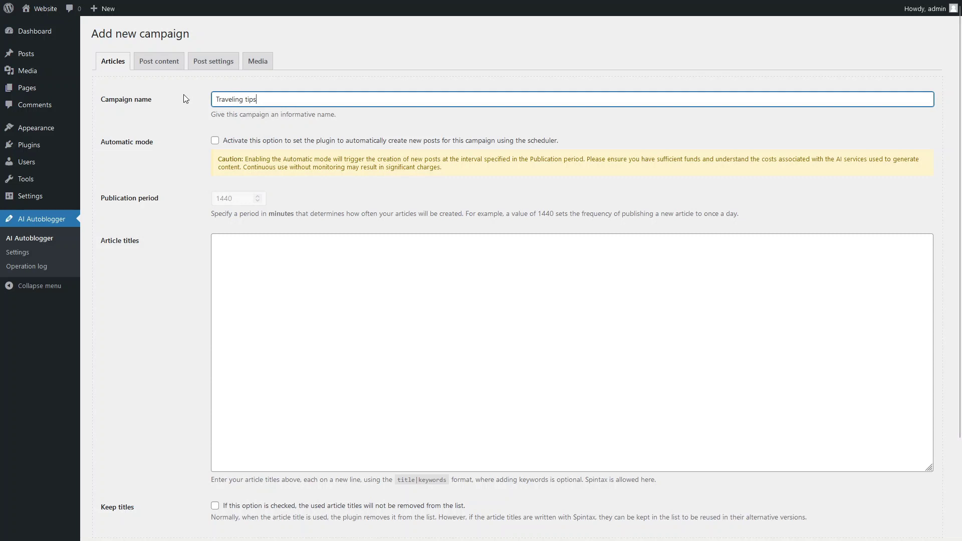
Step: Turn on Keep titles and Use Spintax for the campaign
{"action": "scroll", "coordinate": [960, 263], "scroll_direction": "down", "scroll_amount": 3}
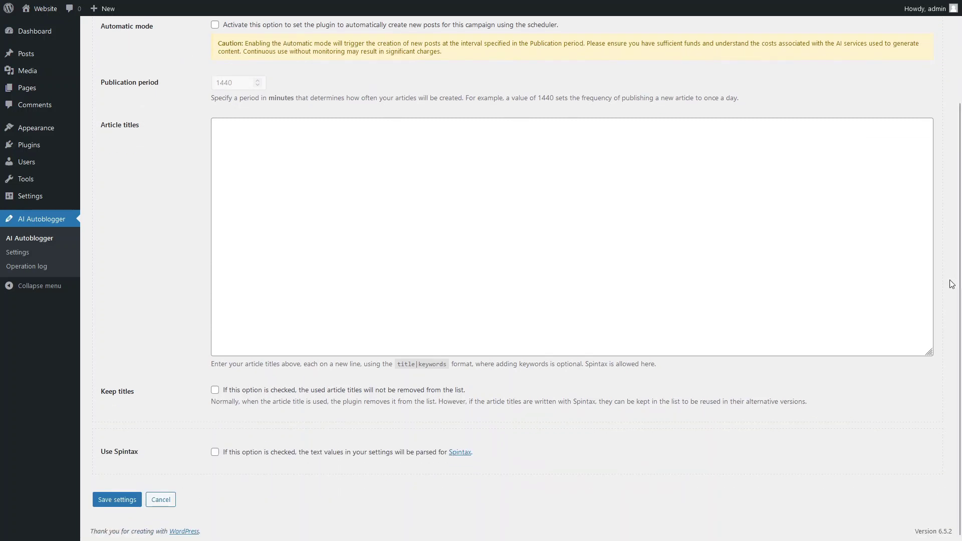
{"action": "left_click", "coordinate": [216, 390]}
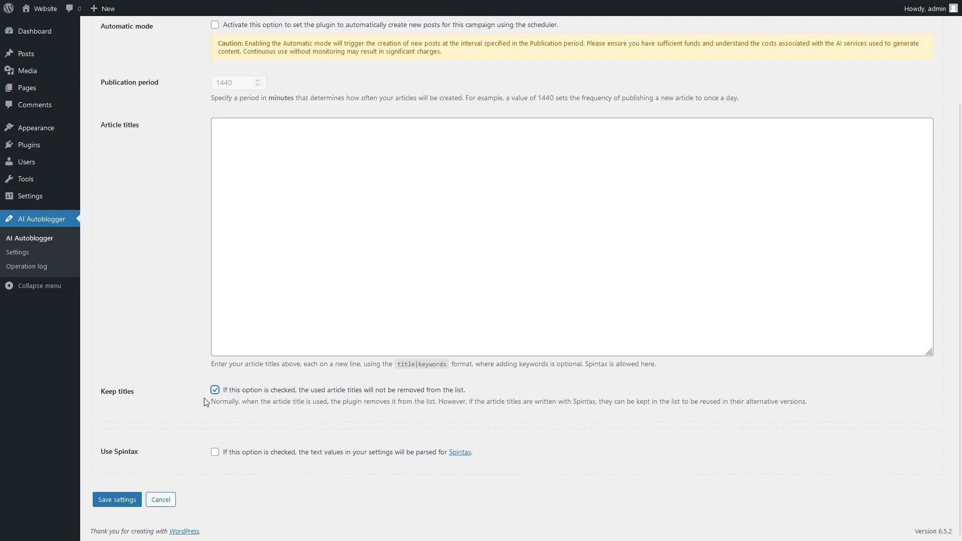
{"action": "left_click", "coordinate": [215, 453]}
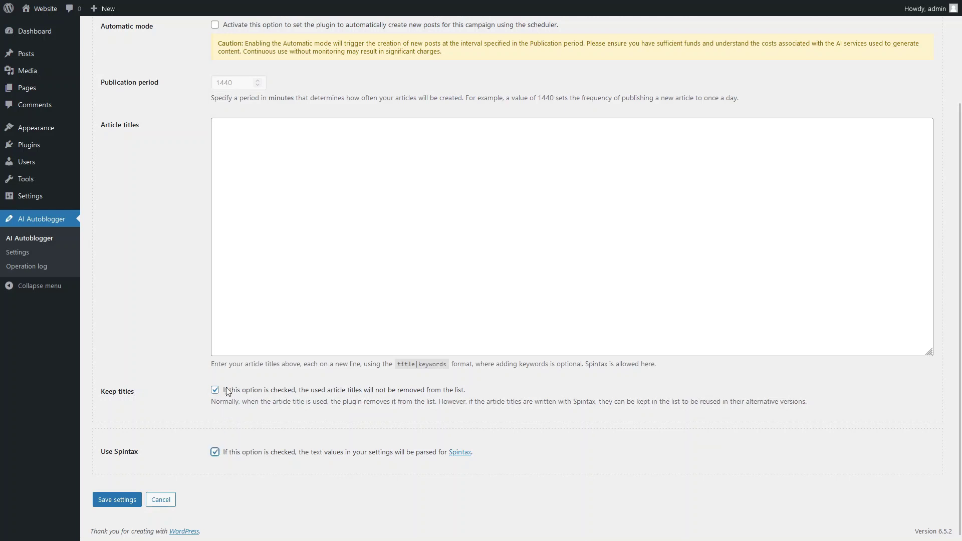
{"action": "left_click", "coordinate": [215, 132]}
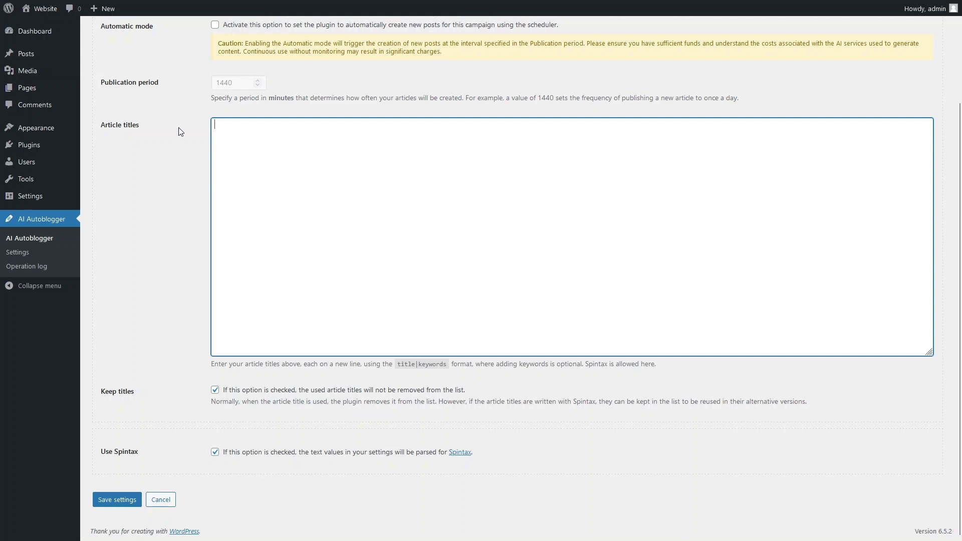
Step: Paste a Spintax title spinning eleven cities (Paris, Bratislava, Venice…) with 'travel tips'
{"action": "type", "text": "{Paris|London|San Francisco|New York|Madrid|Barcelona|Prague|Budapest|Bratislava|Rio de Janeiro|Venice} travel tips"}
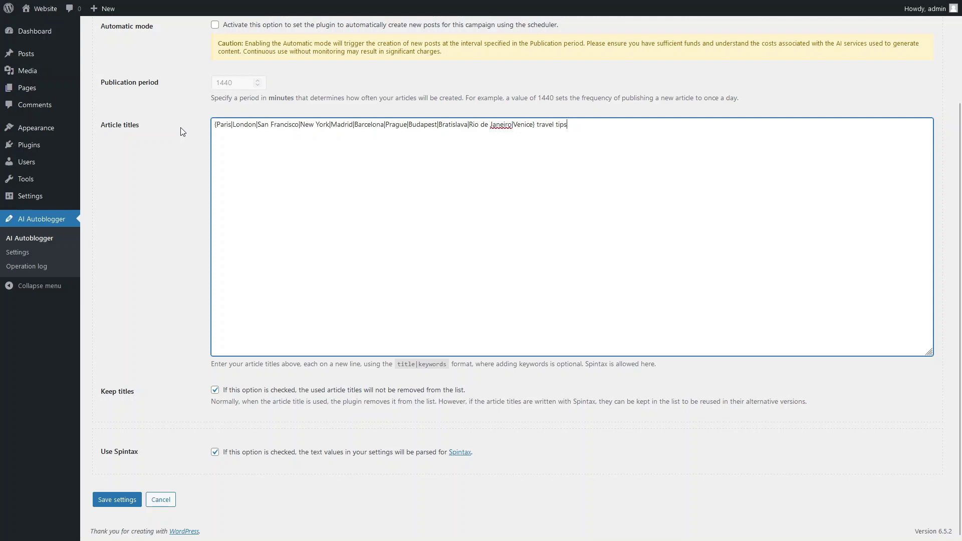
{"action": "scroll", "coordinate": [179, 127], "scroll_direction": "up", "scroll_amount": 3}
Step: Replace the campaign's prompt with a travel-advice prompt
{"action": "left_click", "coordinate": [169, 64]}
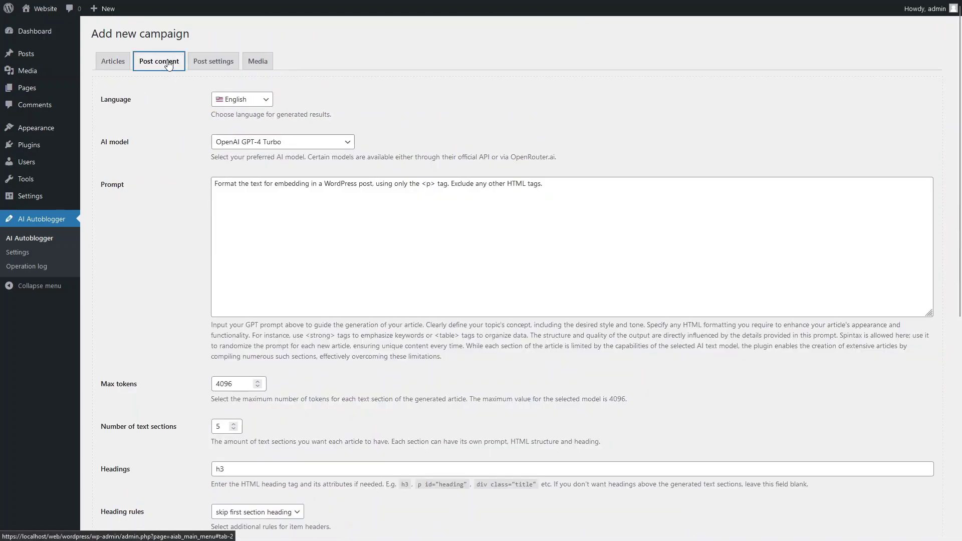
{"action": "left_click_drag", "start_coordinate": [584, 189], "coordinate": [133, 181]}
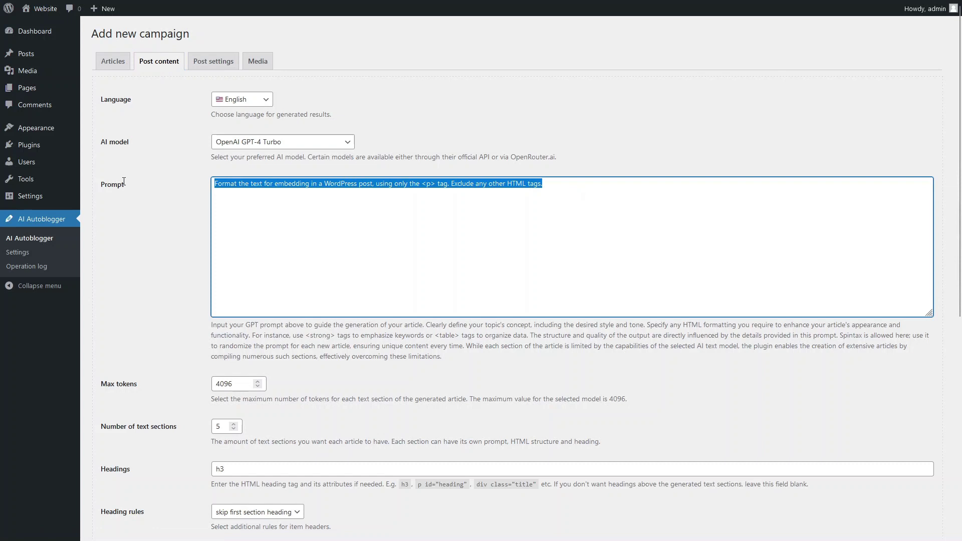
{"action": "type", "text": "Write an entertaining piece of travel advice. Include suggestions for places to see, local foods to try, and important cultural norms that travelers should be aware of. Provide practical, easy-to-follow advice to enhance their trip. Format the text for embedding in a WordPress post. Use HTML tags like <p> for paragraphs, <ul> and <li> for lists and <strong> for emphasis."}
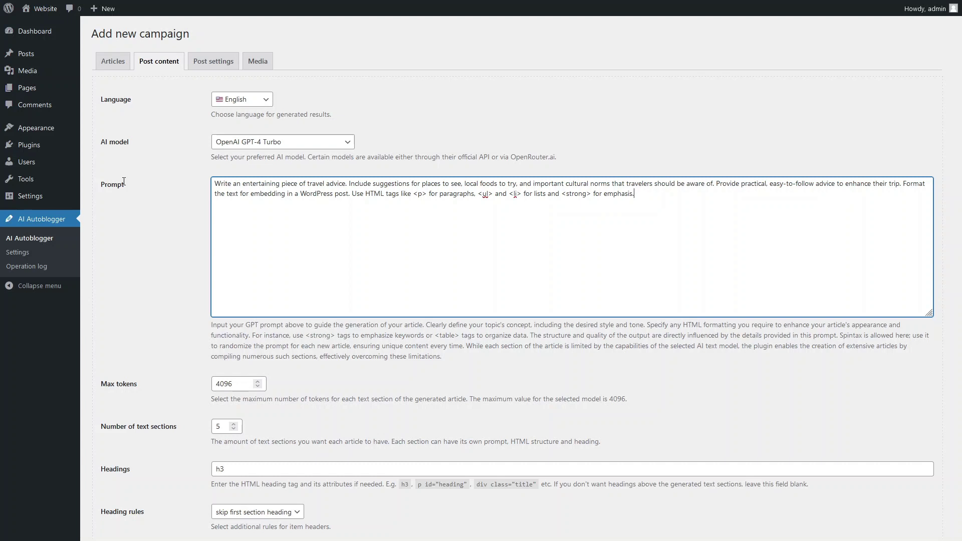
Step: Use the Anthropic Claude 3 Sonnet (OpenRouter) model with 8 sections, filing posts under Travel
{"action": "left_click", "coordinate": [348, 144]}
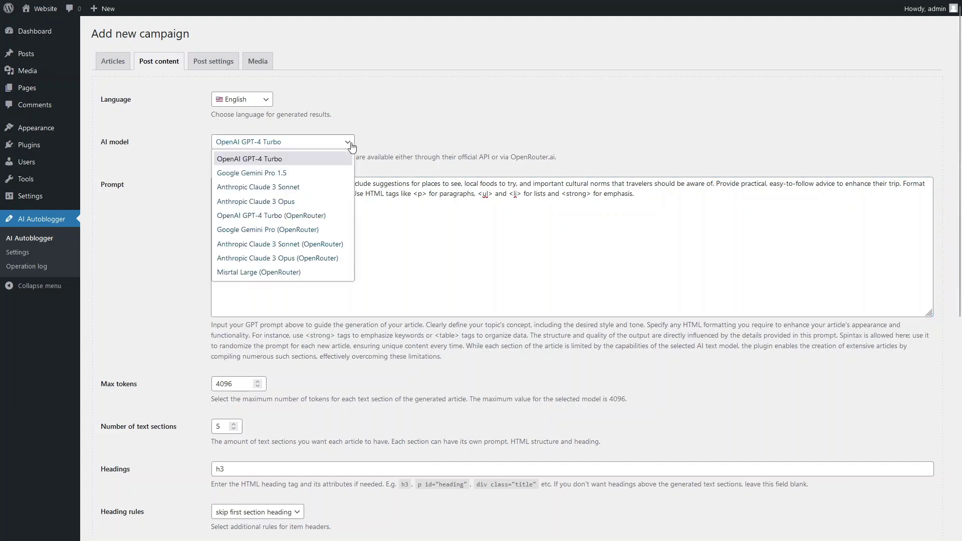
{"action": "left_click", "coordinate": [334, 245]}
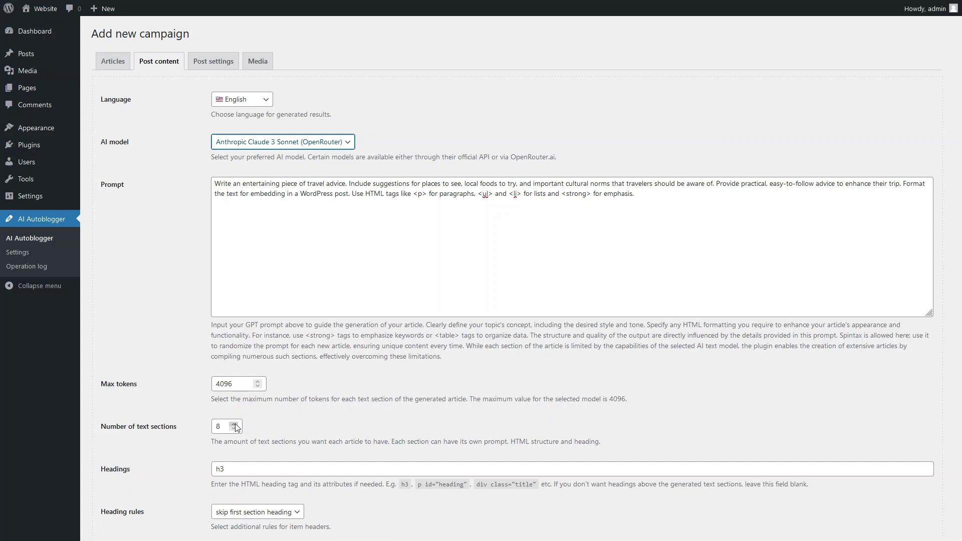
{"action": "left_click", "coordinate": [220, 67]}
{"action": "left_click", "coordinate": [219, 358]}
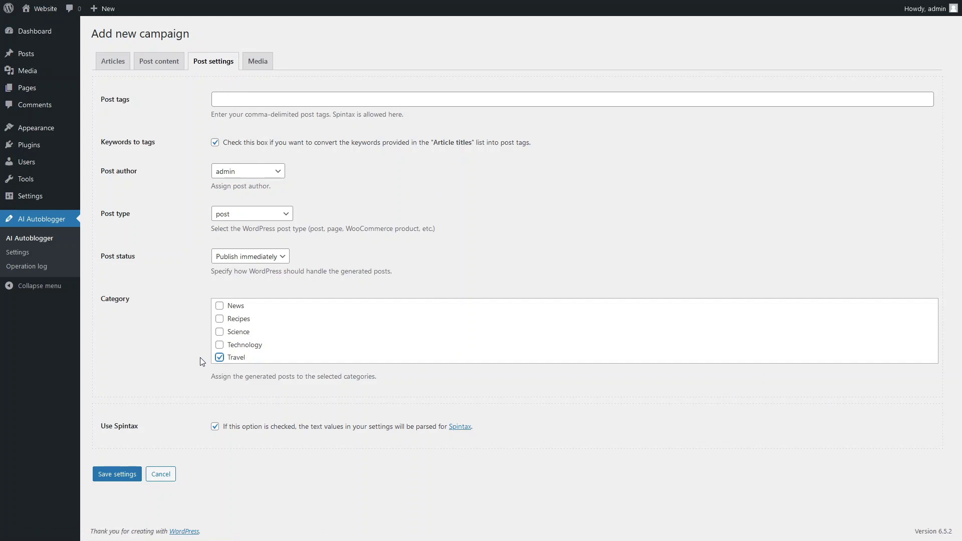
Step: Generate images with Midjourney (GoAPI) using auto prompts, then save the Traveling tips campaign
{"action": "left_click", "coordinate": [261, 63]}
{"action": "left_click", "coordinate": [275, 100]}
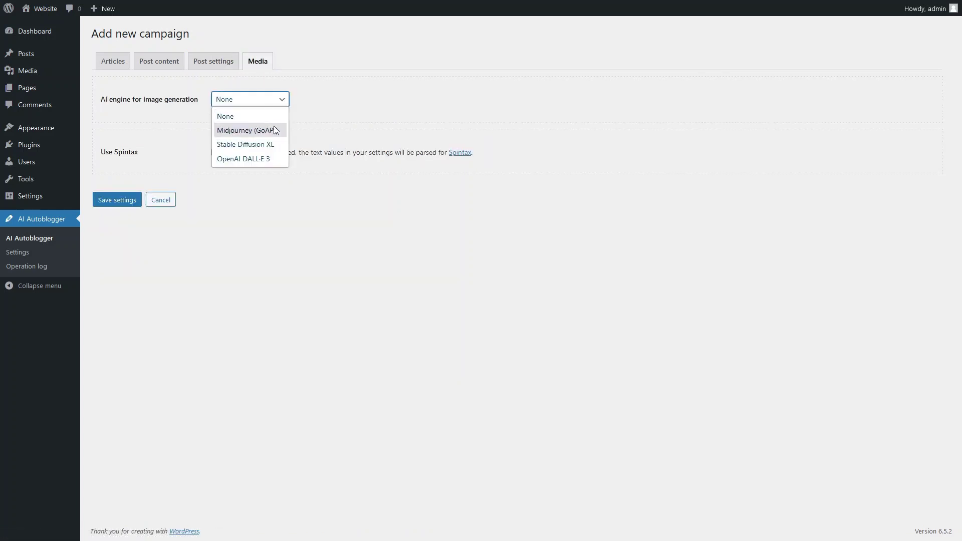
{"action": "left_click", "coordinate": [275, 131]}
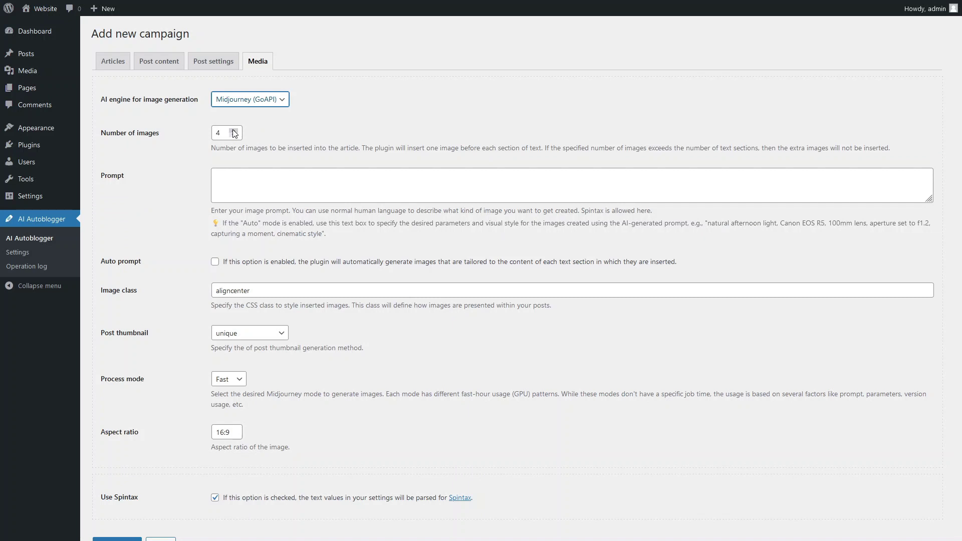
{"action": "left_click", "coordinate": [215, 262]}
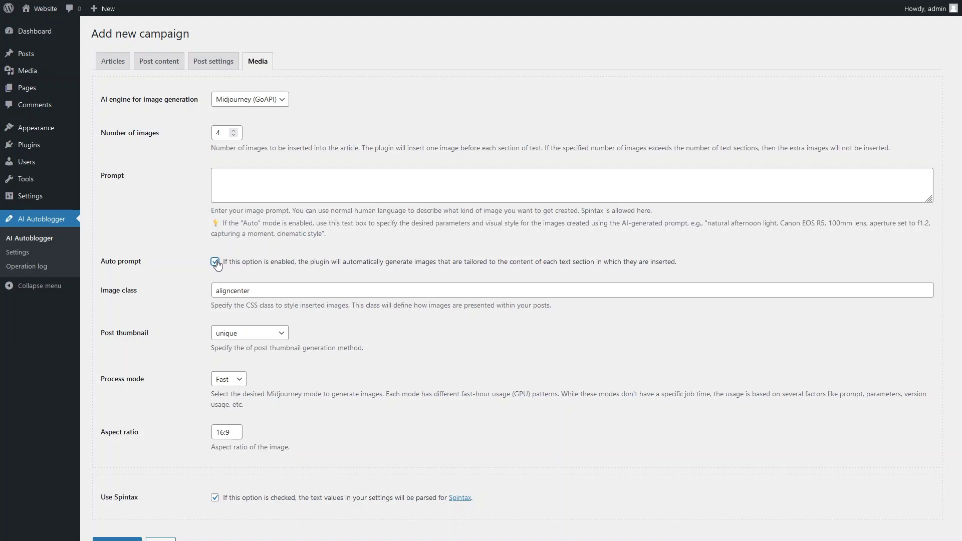
{"action": "scroll", "coordinate": [805, 215], "scroll_direction": "down", "scroll_amount": 1}
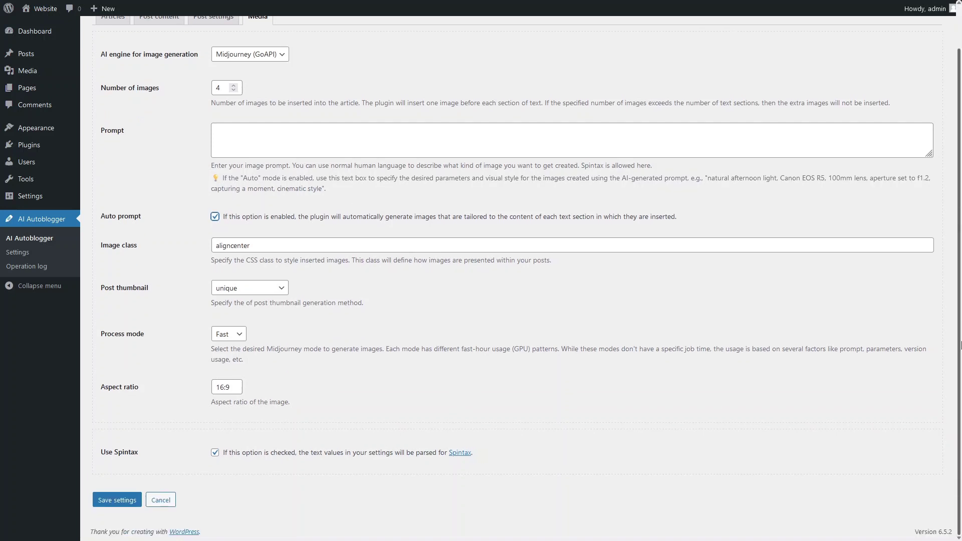
{"action": "left_click", "coordinate": [125, 499]}
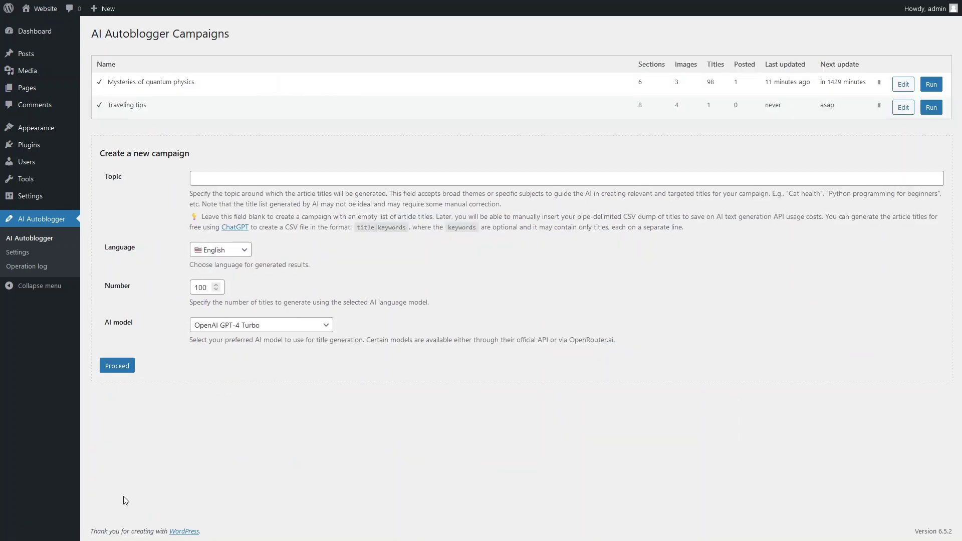
Step: Run Traveling tips to publish 'Bratislava travel tips' and visit the public site
{"action": "left_click", "coordinate": [930, 108]}
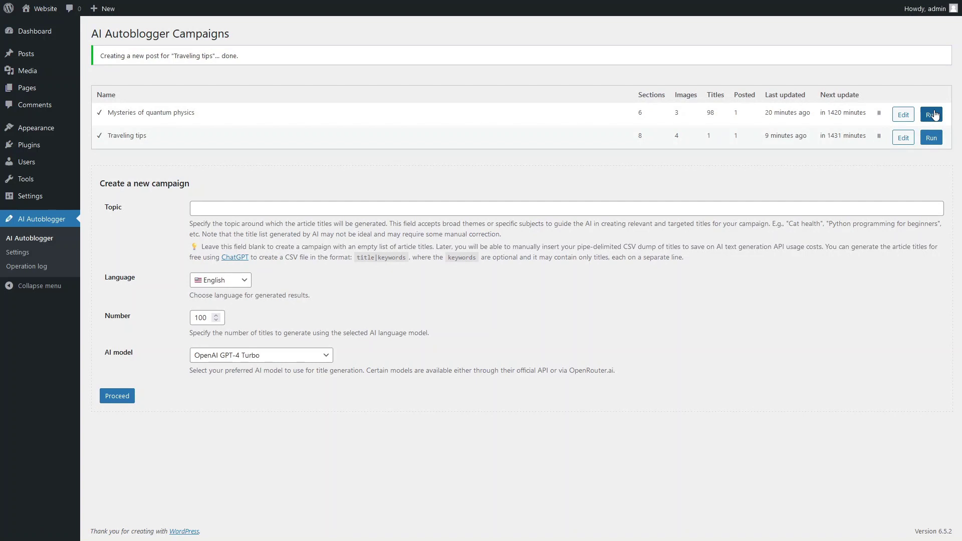
{"action": "left_click", "coordinate": [932, 115]}
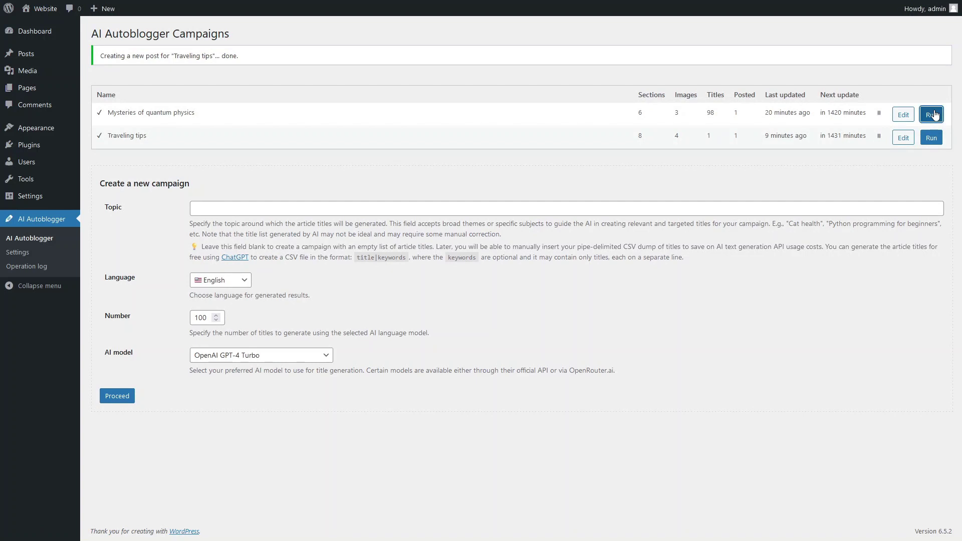
{"action": "left_click", "coordinate": [49, 10]}
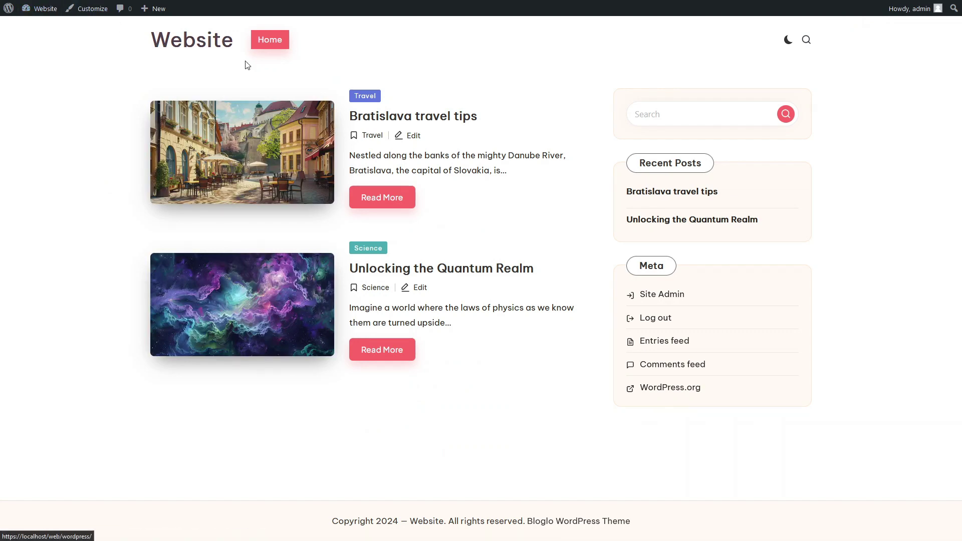
{"action": "left_click", "coordinate": [394, 120]}
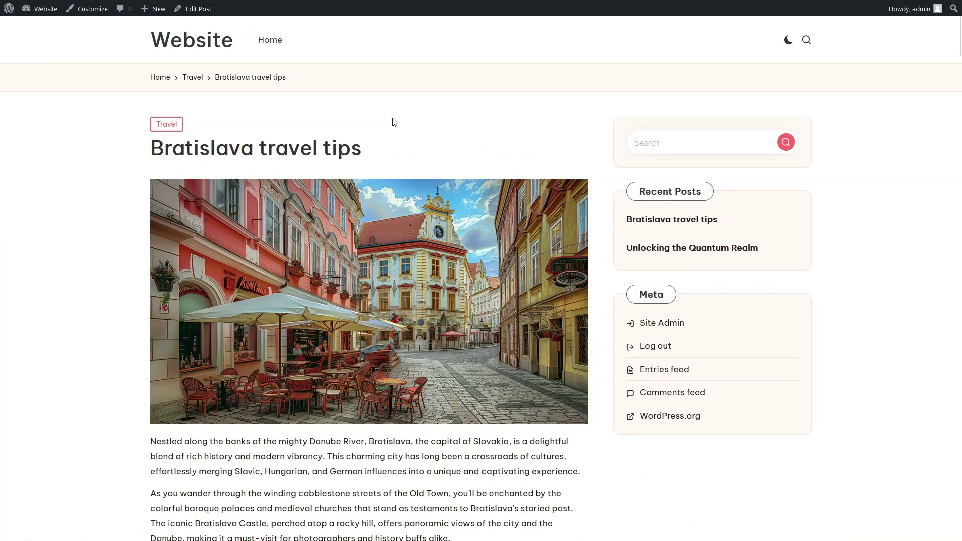
{"action": "scroll", "coordinate": [959, 48], "scroll_direction": "down", "scroll_amount": 1}
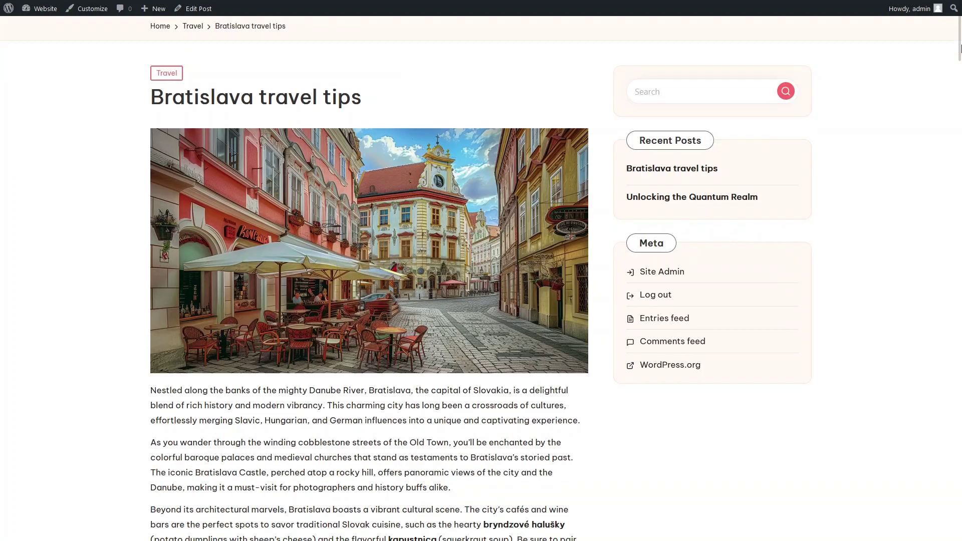
{"action": "left_click_drag", "start_coordinate": [960, 49], "coordinate": [959, 81]}
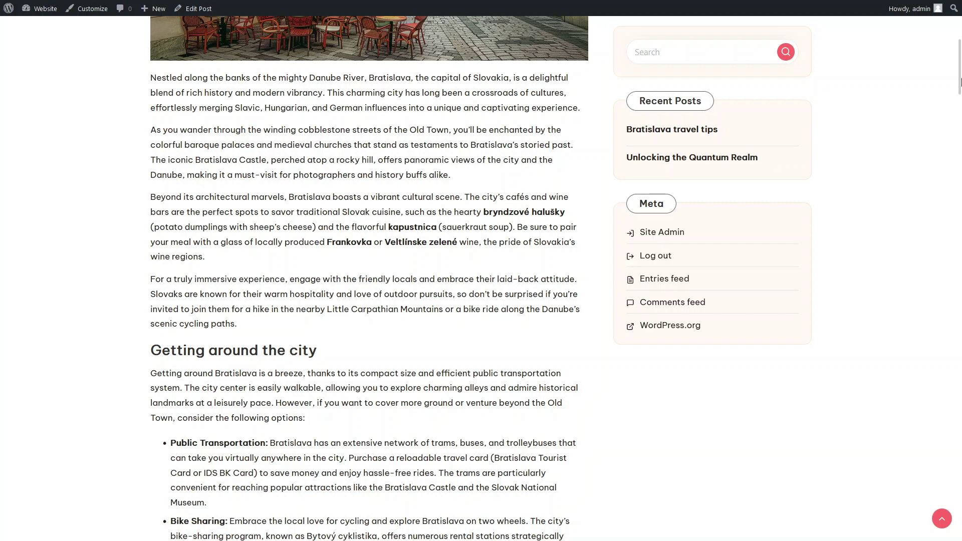
{"action": "left_click_drag", "start_coordinate": [960, 81], "coordinate": [960, 114]}
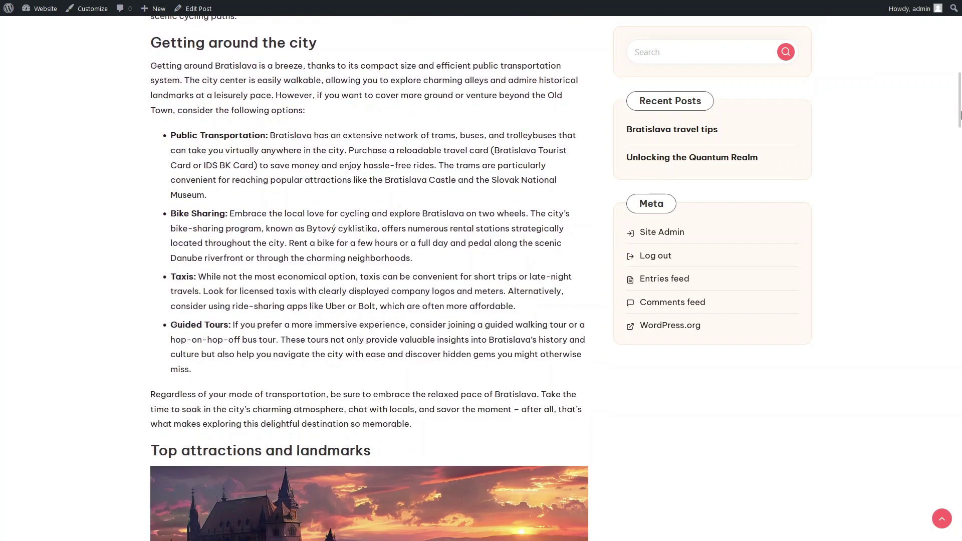
{"action": "left_click_drag", "start_coordinate": [960, 114], "coordinate": [960, 160]}
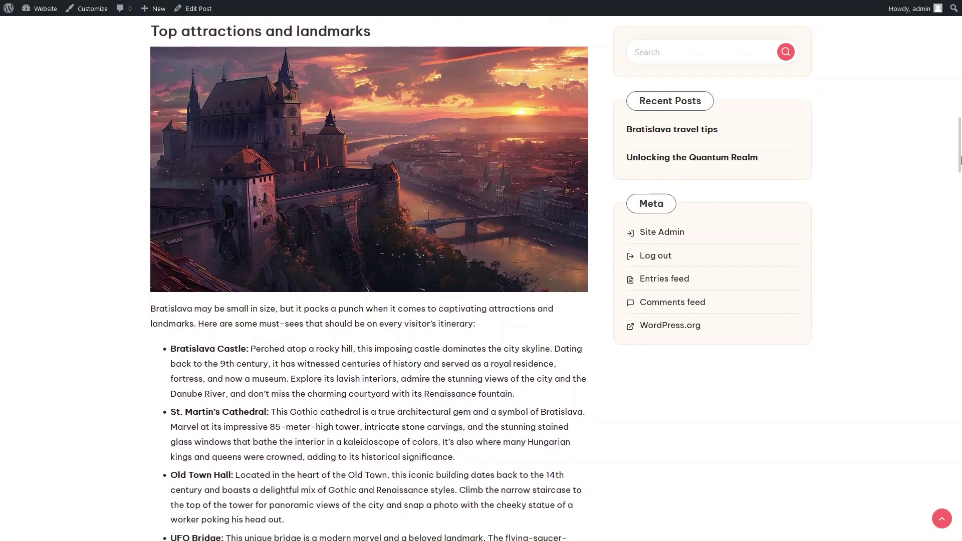
{"action": "left_click_drag", "start_coordinate": [960, 159], "coordinate": [960, 194]}
{"action": "left_click_drag", "start_coordinate": [960, 217], "coordinate": [960, 231]}
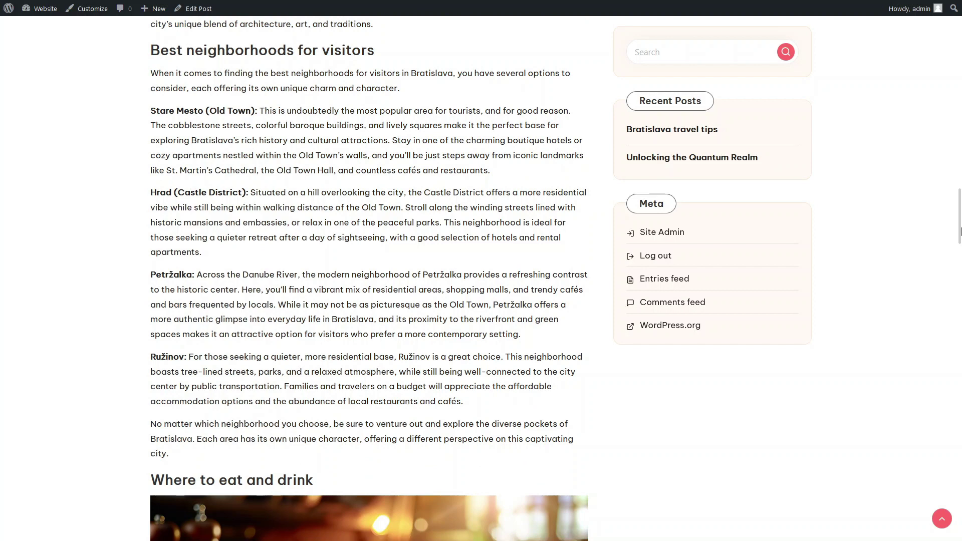
{"action": "left_click_drag", "start_coordinate": [961, 231], "coordinate": [960, 331]}
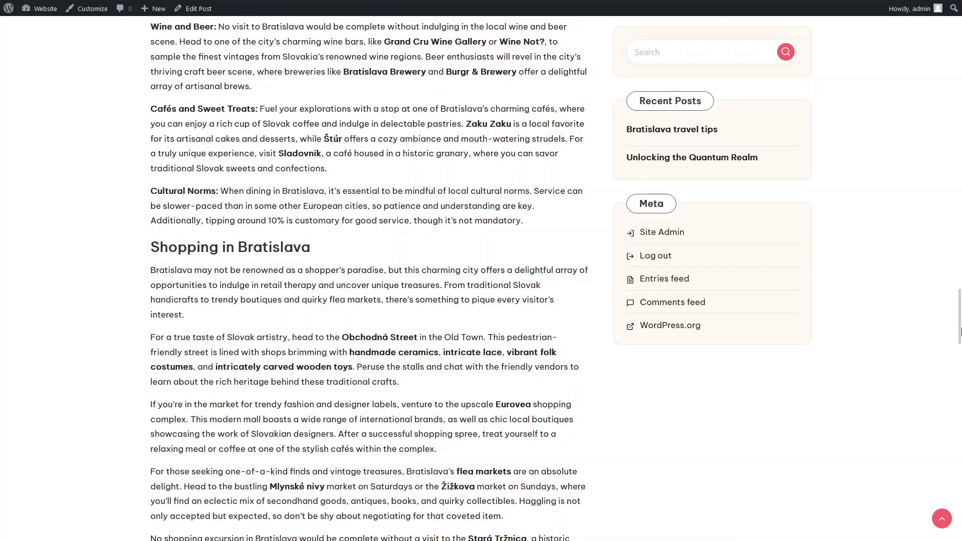
{"action": "left_click_drag", "start_coordinate": [960, 331], "coordinate": [960, 400]}
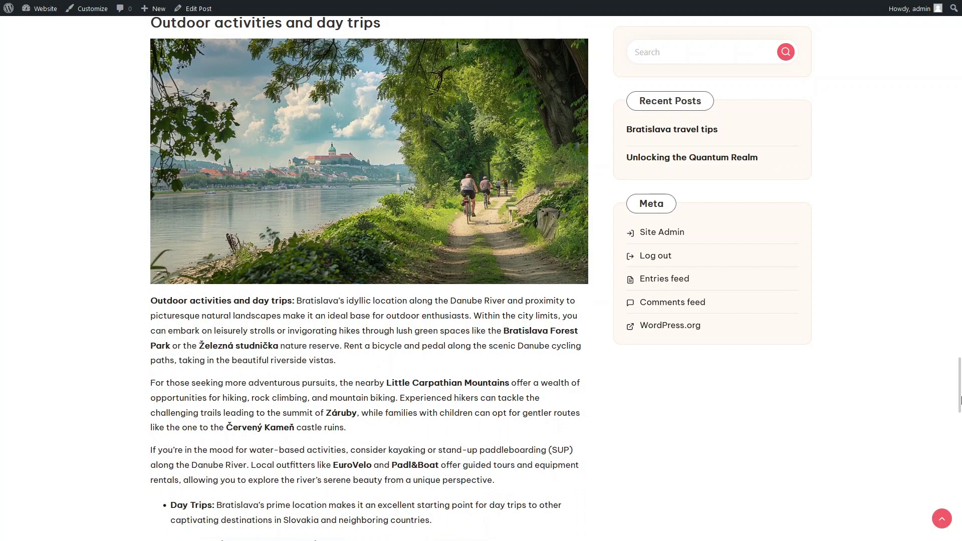
{"action": "left_click_drag", "start_coordinate": [960, 399], "coordinate": [958, 494]}
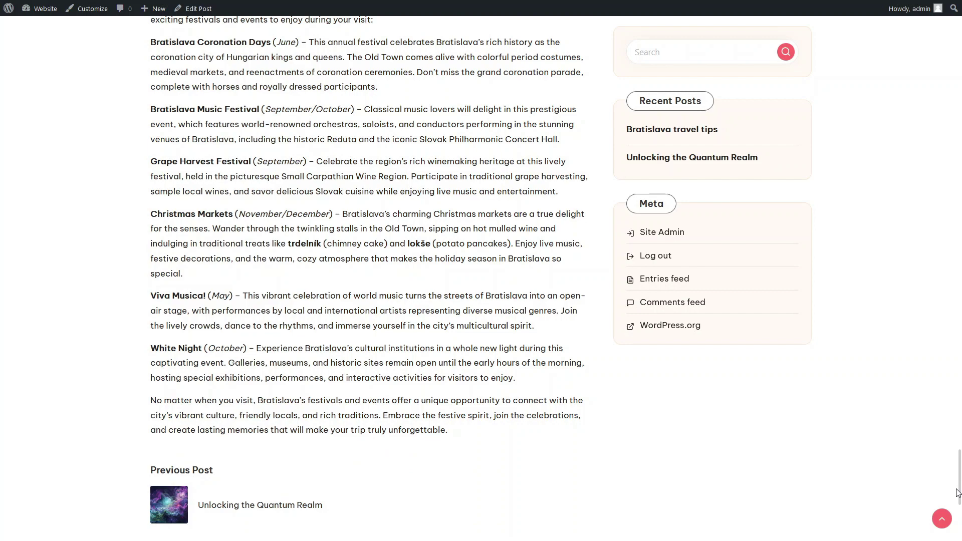
{"action": "left_click_drag", "start_coordinate": [958, 493], "coordinate": [960, 33]}
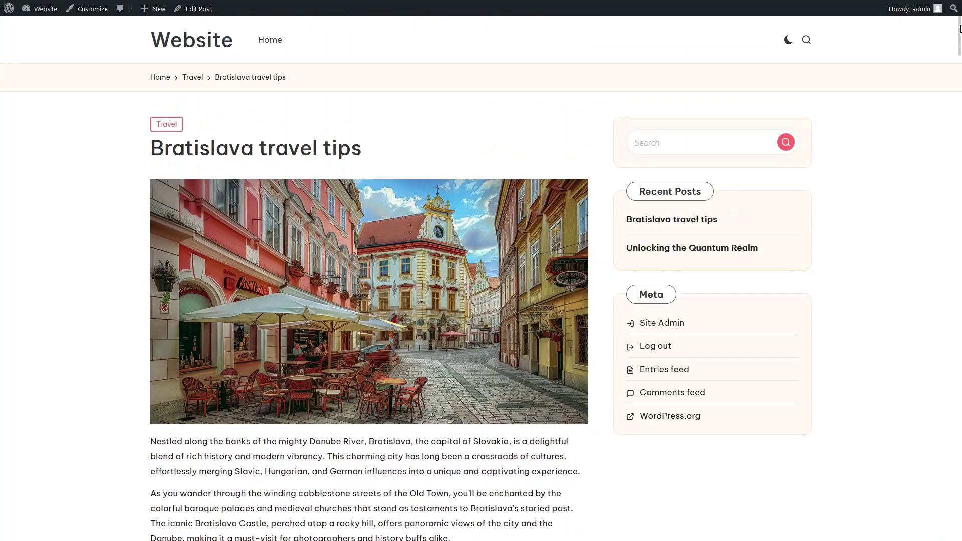
{"action": "left_click", "coordinate": [173, 40]}
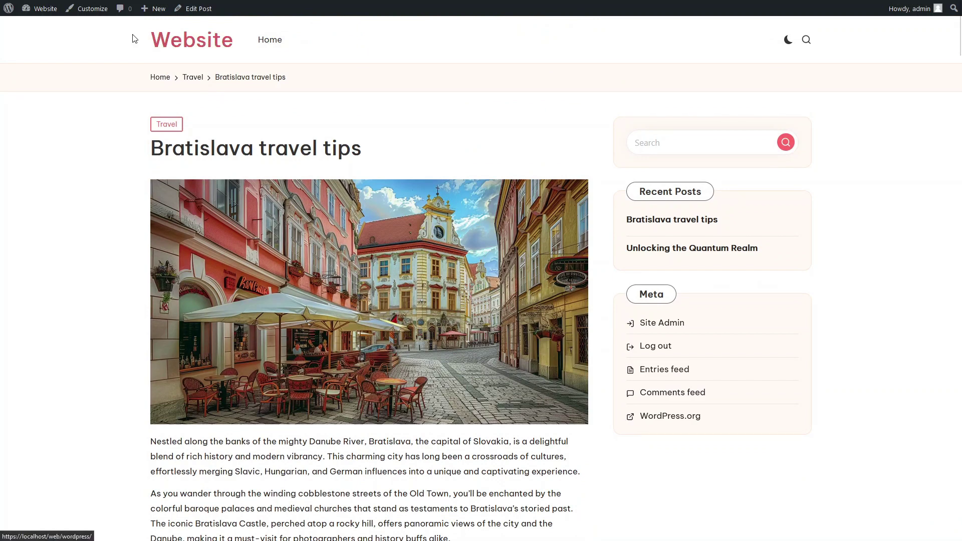